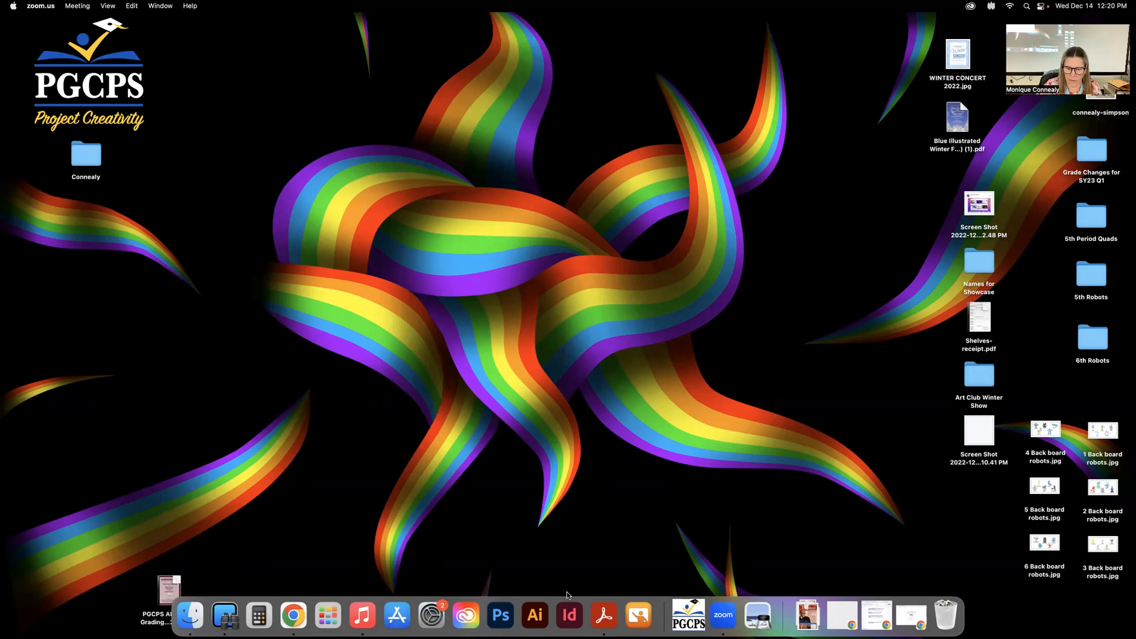
# - Launch Illustrator from Creative Cloud and open Op Art 1 copy.ai from the Creative Cloud Files folder
pyautogui.click(465, 616)
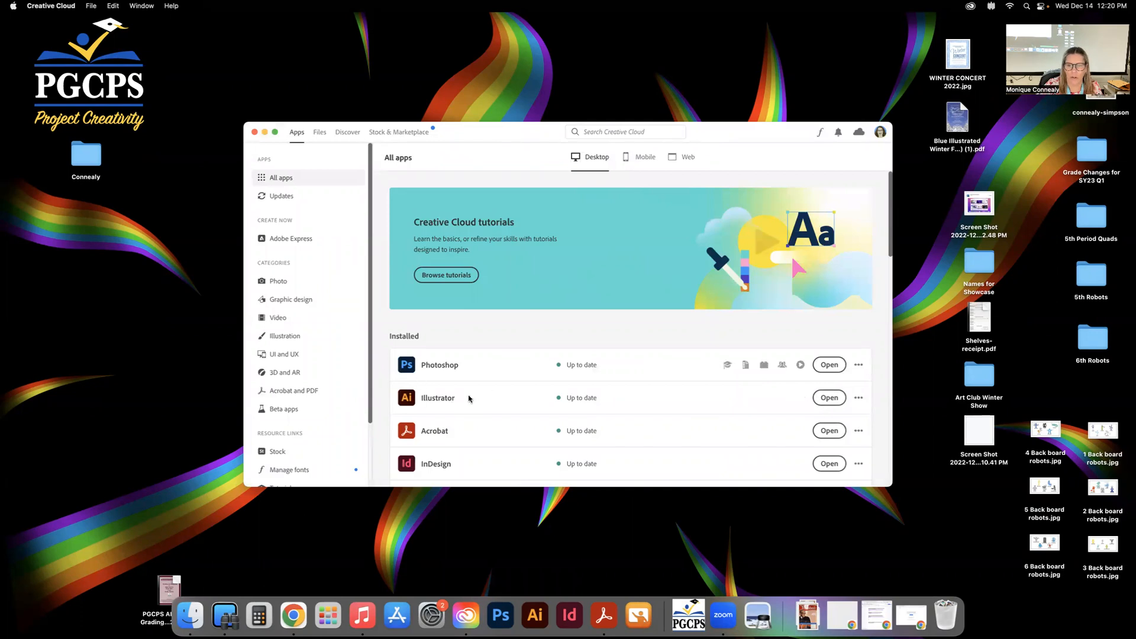
pyautogui.click(830, 398)
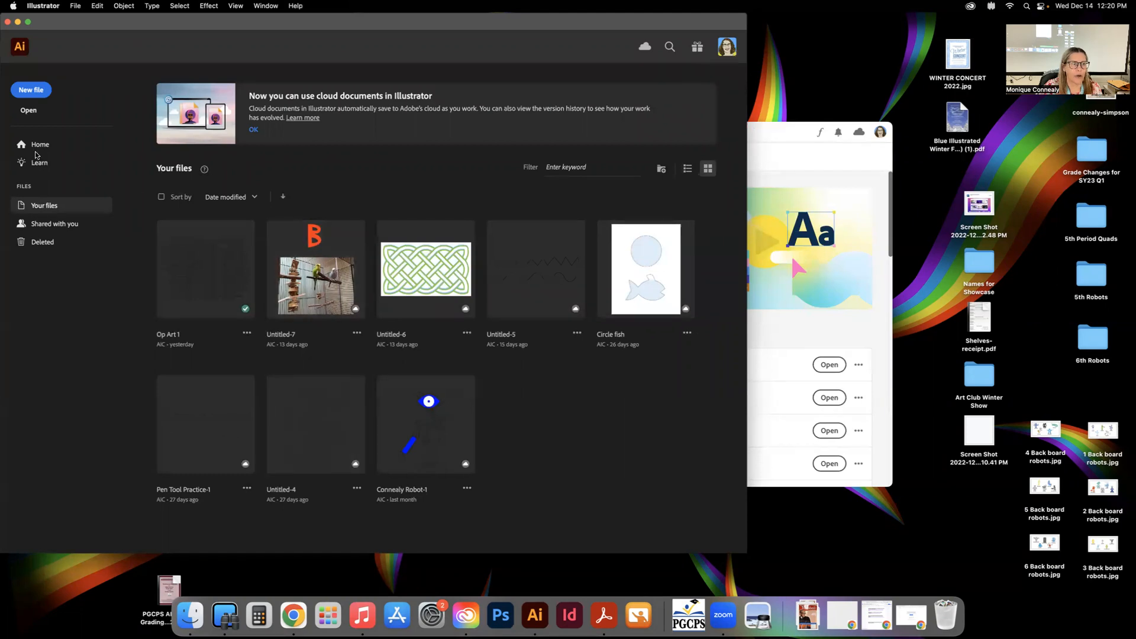
pyautogui.click(75, 6)
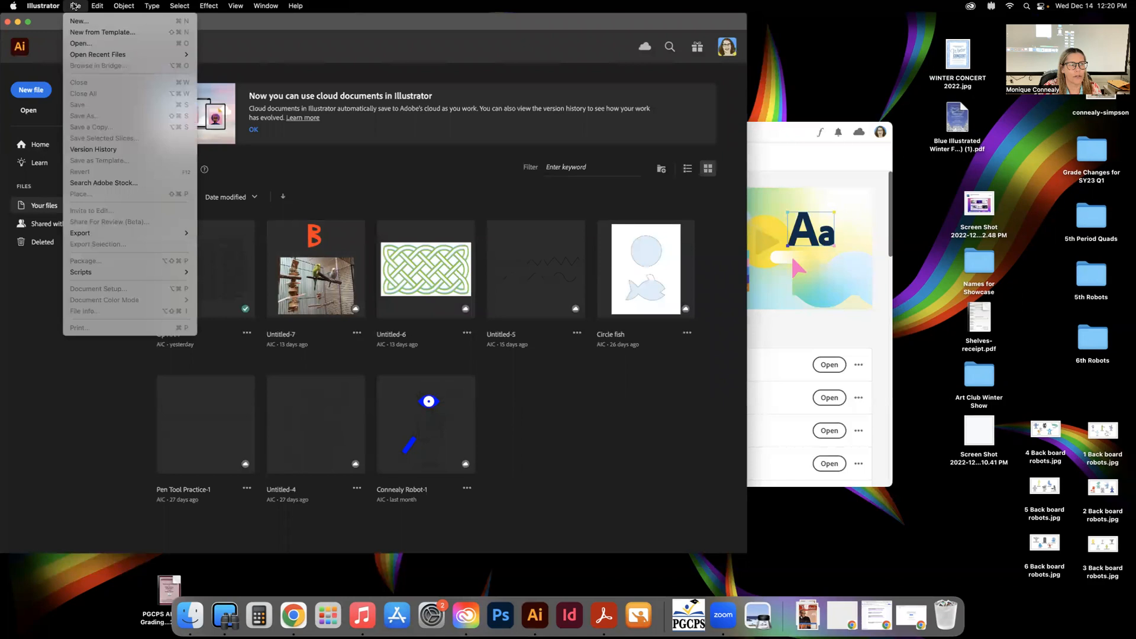
pyautogui.click(81, 43)
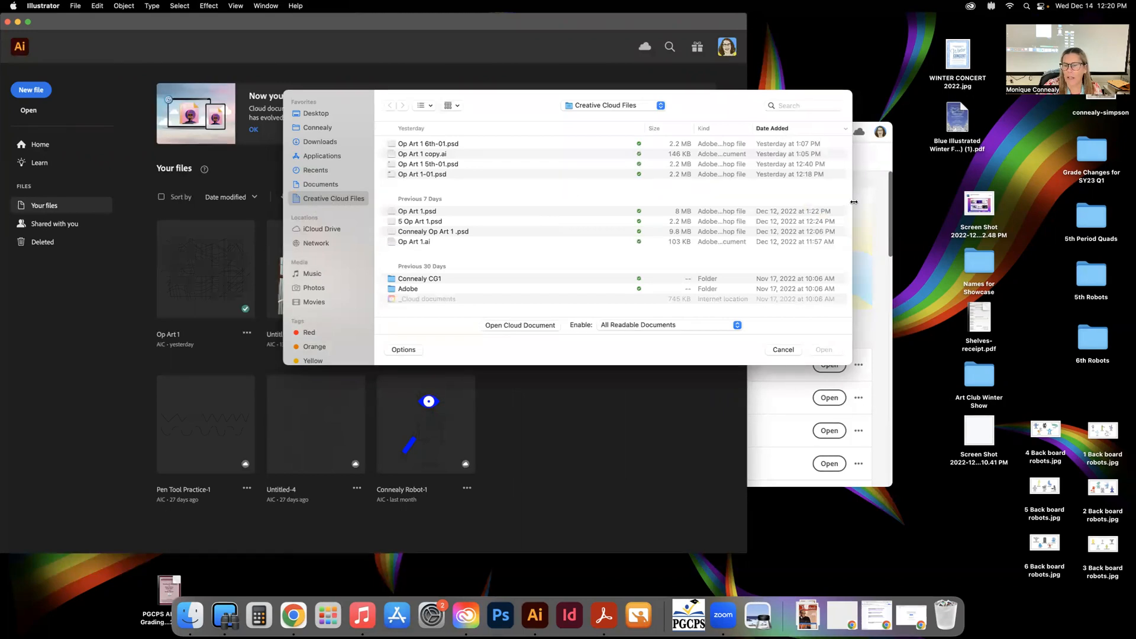
pyautogui.moveTo(881, 213); pyautogui.dragTo(955, 225)
pyautogui.moveTo(748, 128); pyautogui.dragTo(592, 128)
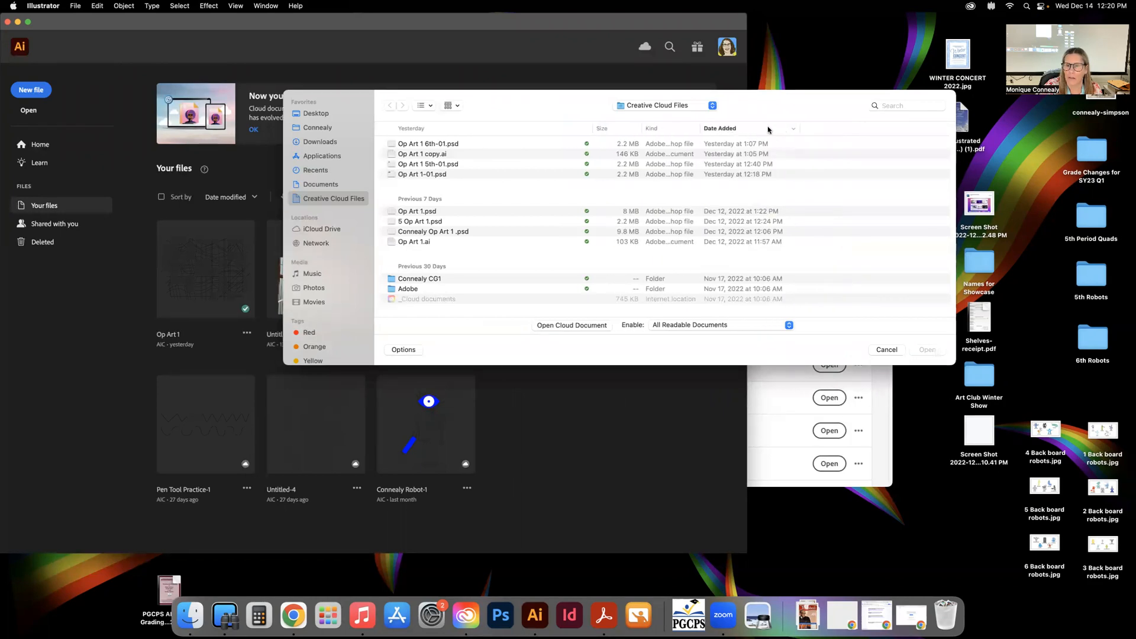
pyautogui.click(408, 155)
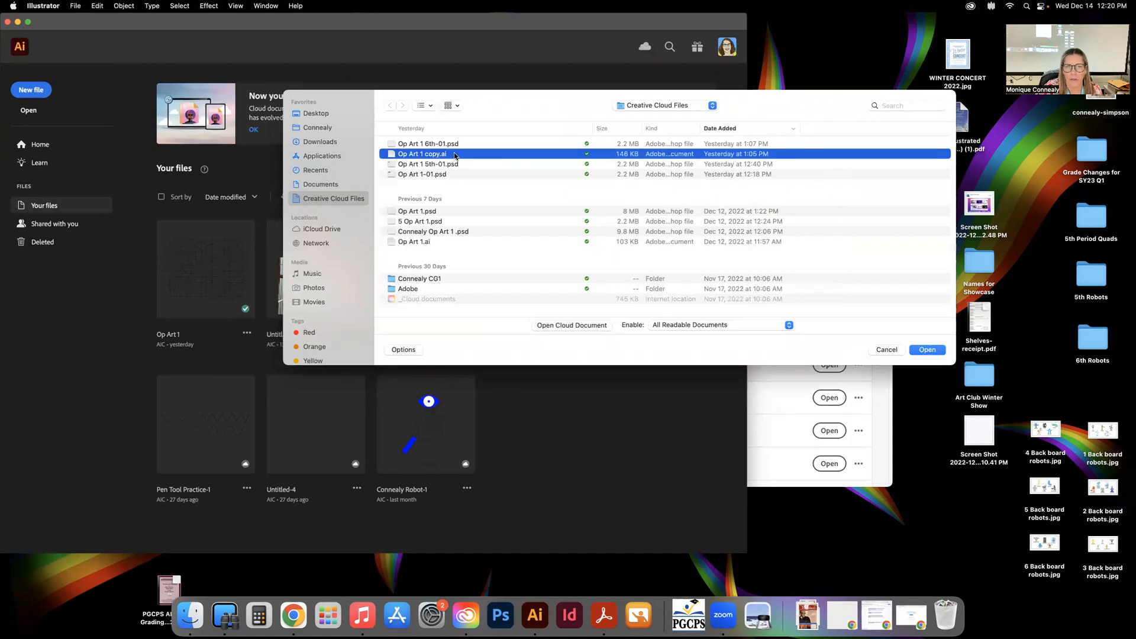
pyautogui.click(927, 350)
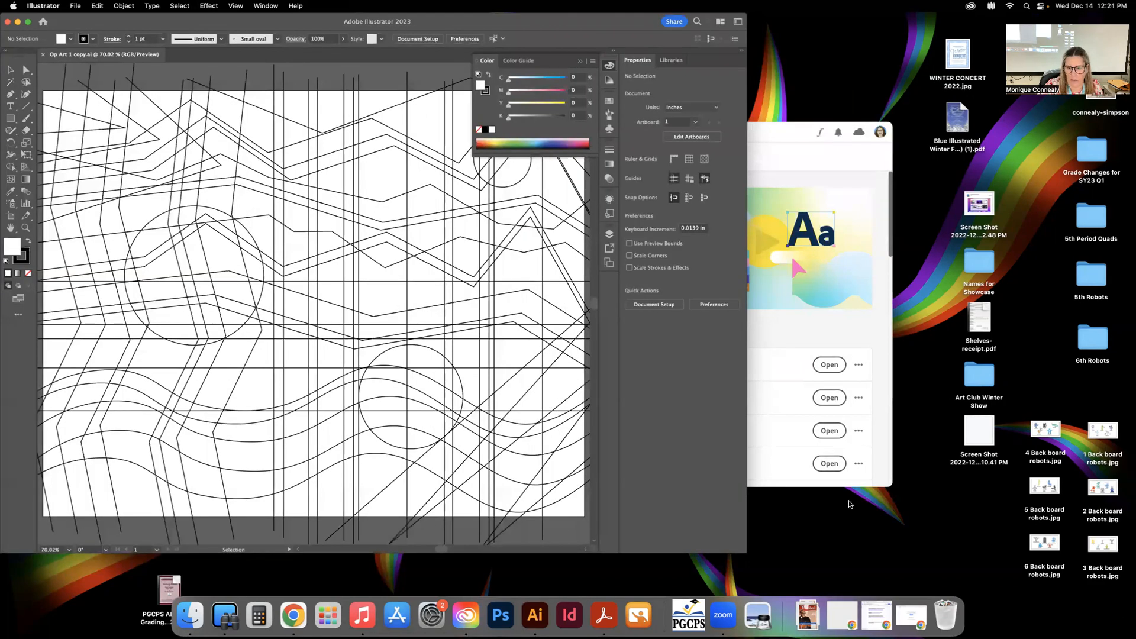
# - Enlarge the Illustrator window across most of the desktop and fit the artboard in view
pyautogui.moveTo(745, 550); pyautogui.dragTo(1085, 559)
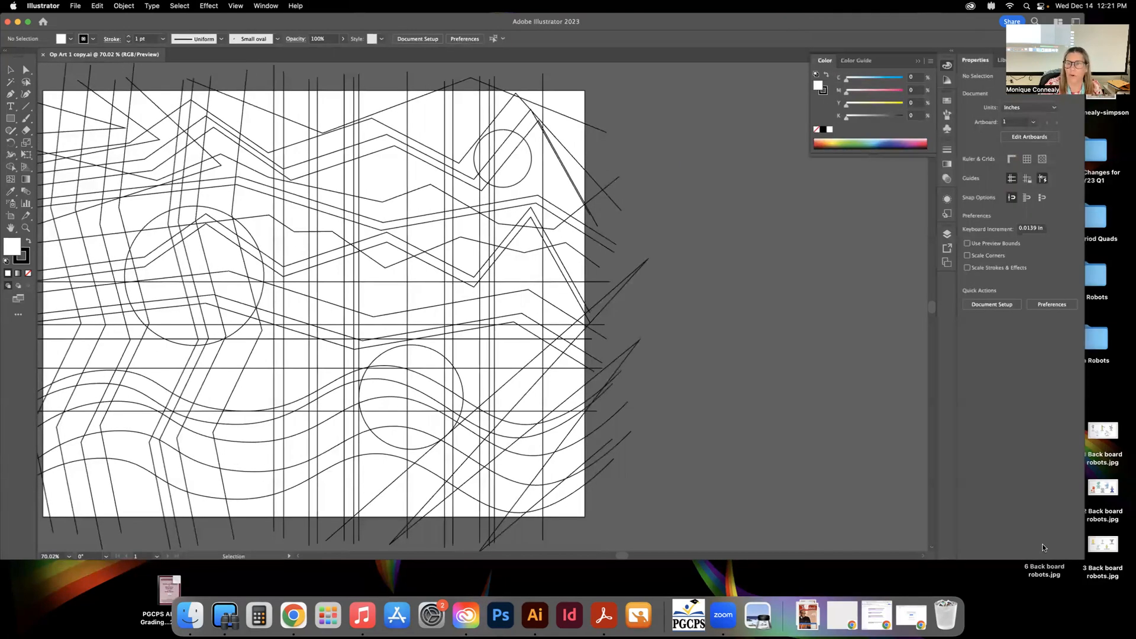
pyautogui.press('super+0')
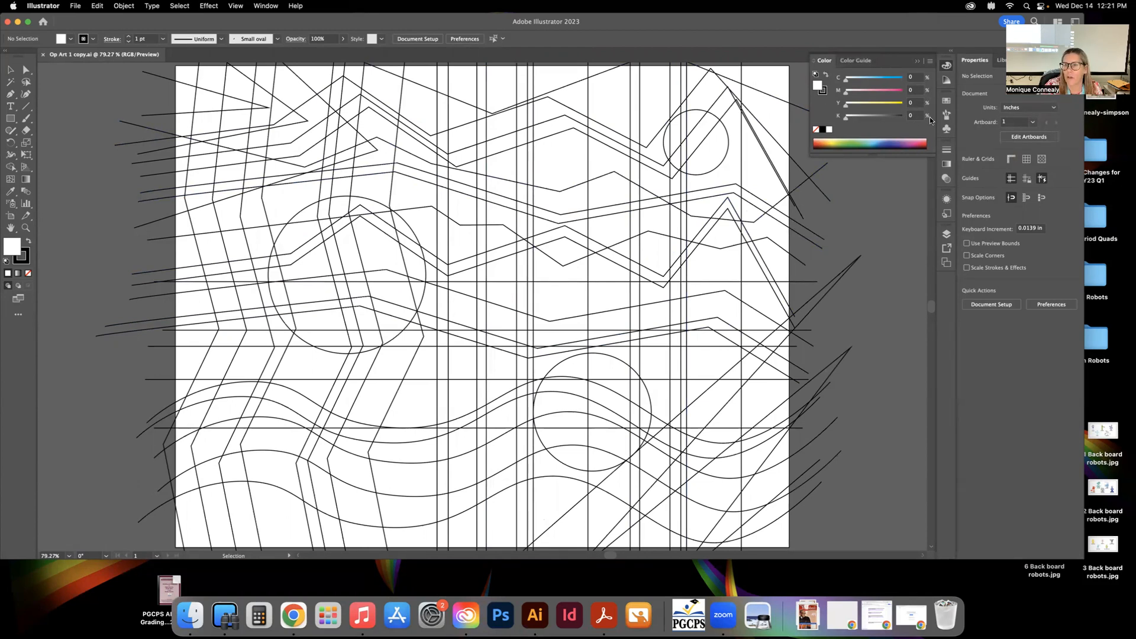
pyautogui.click(946, 66)
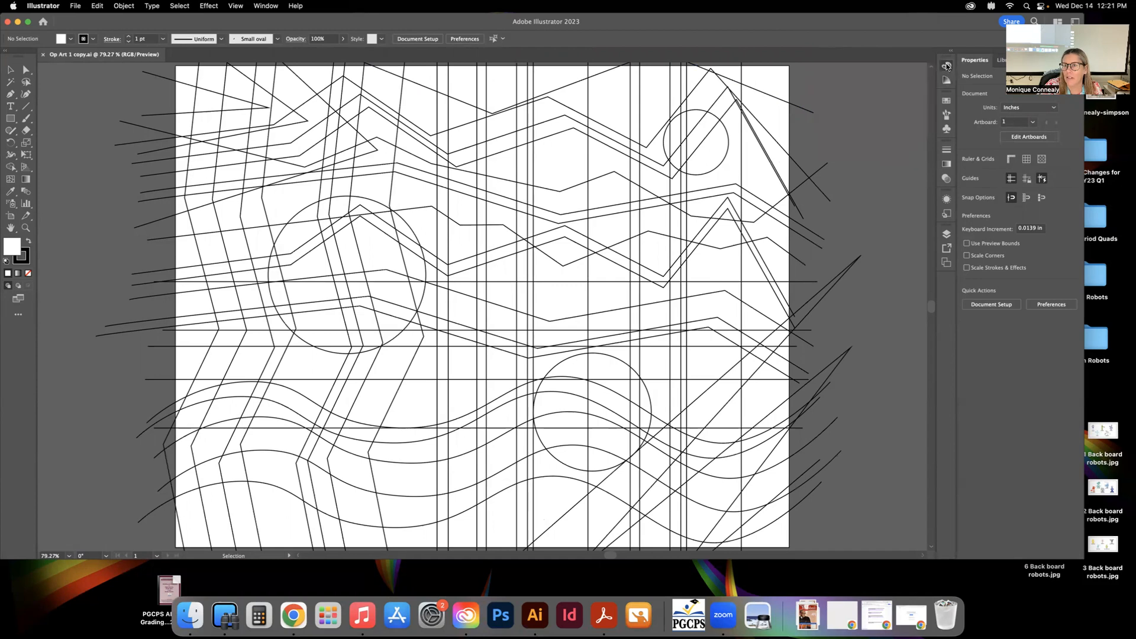
pyautogui.click(946, 66)
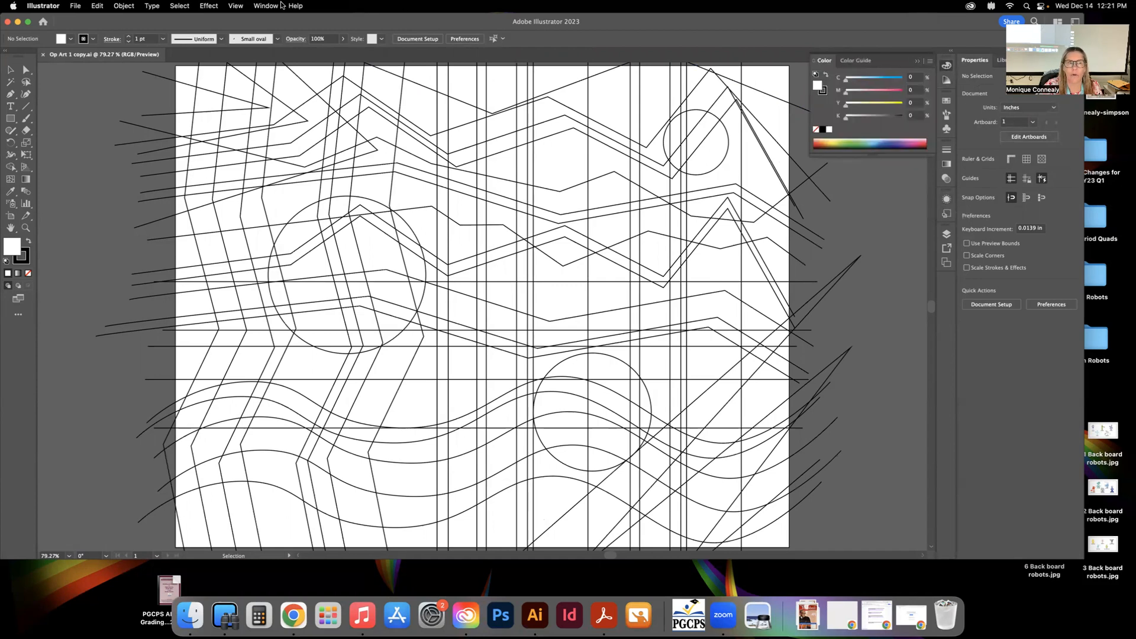
pyautogui.click(265, 5)
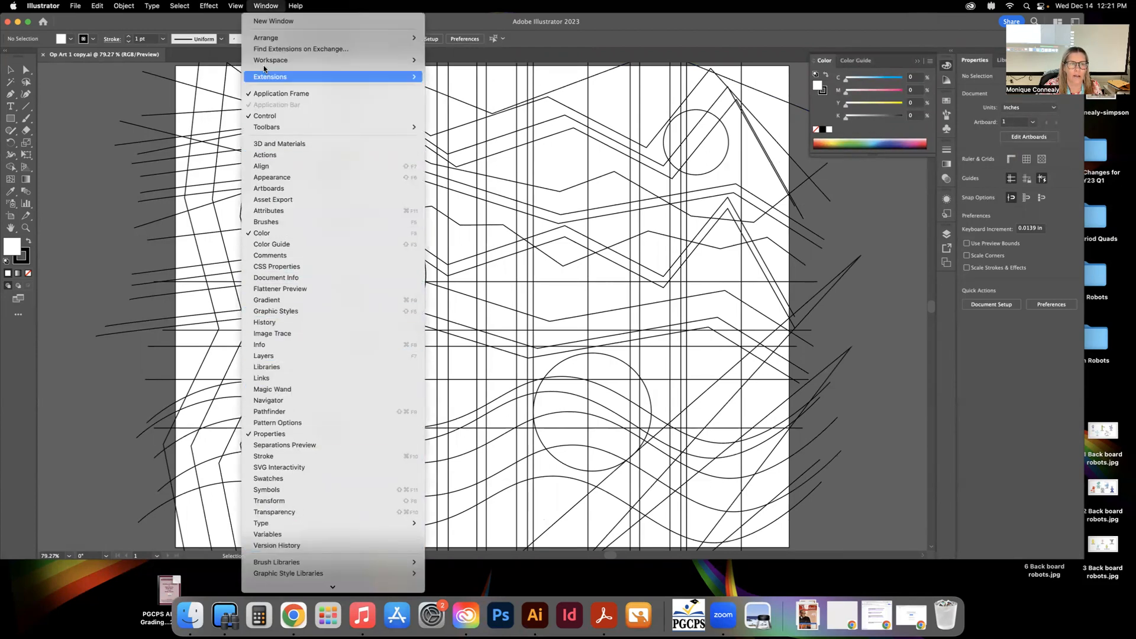
pyautogui.click(889, 61)
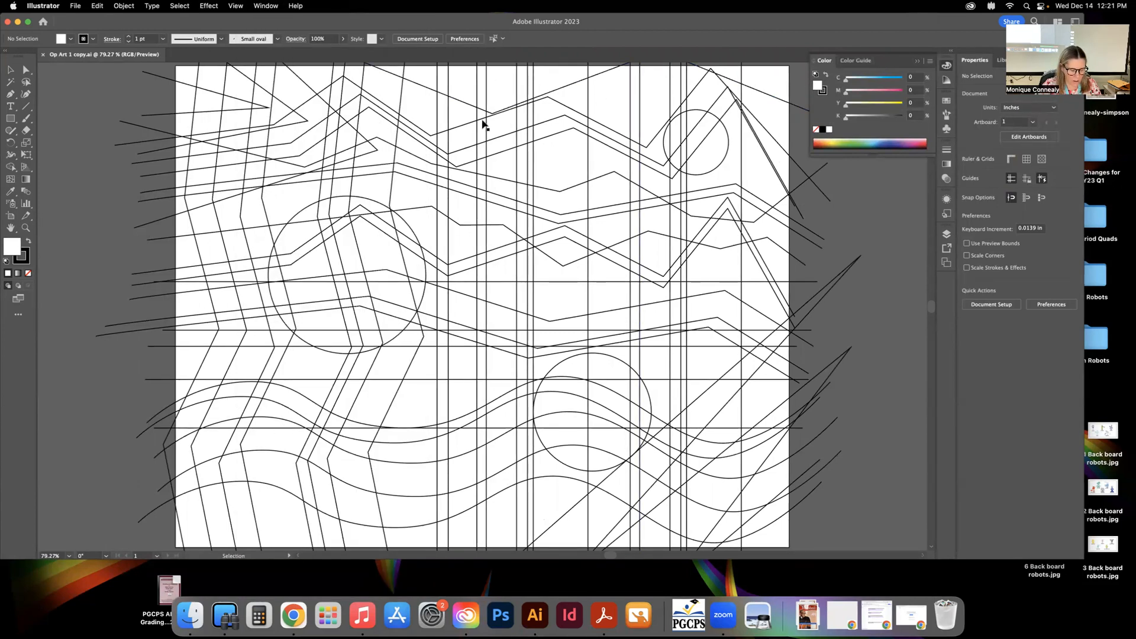
# - Check the stroke and fill of all the line artwork, and deselect it
pyautogui.press('a')
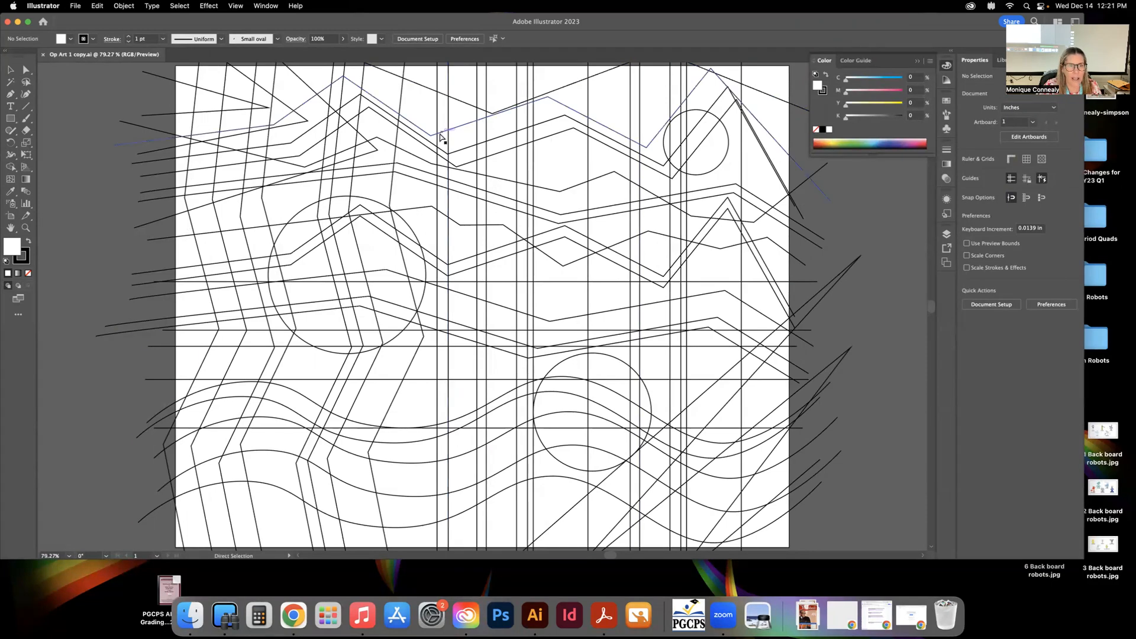
pyautogui.press('super+a')
pyautogui.press('v')
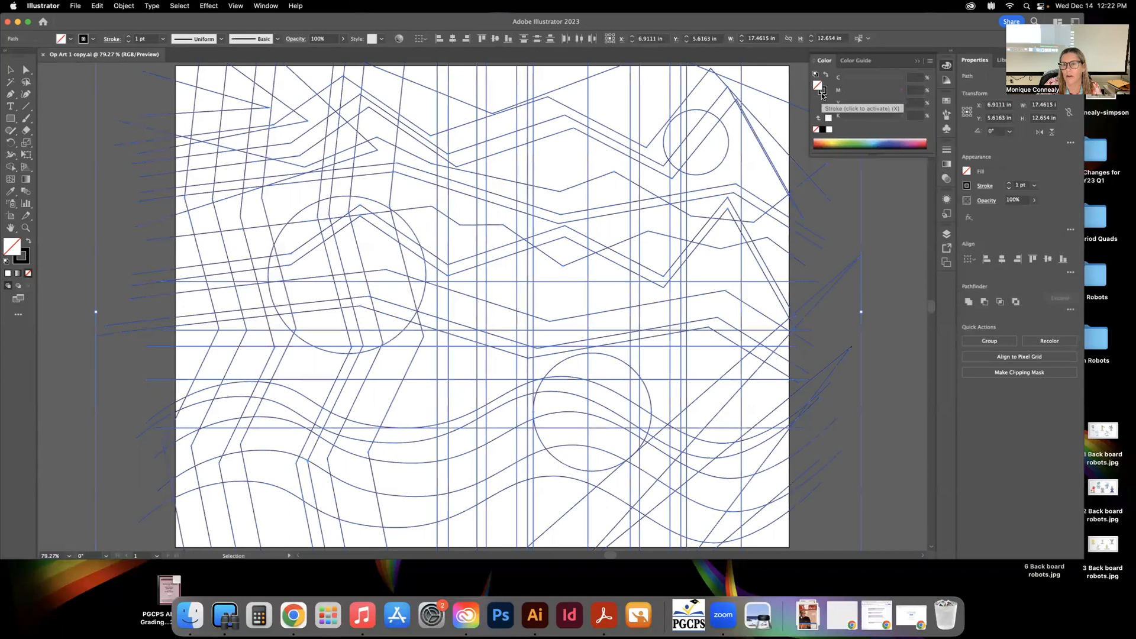
pyautogui.click(827, 92)
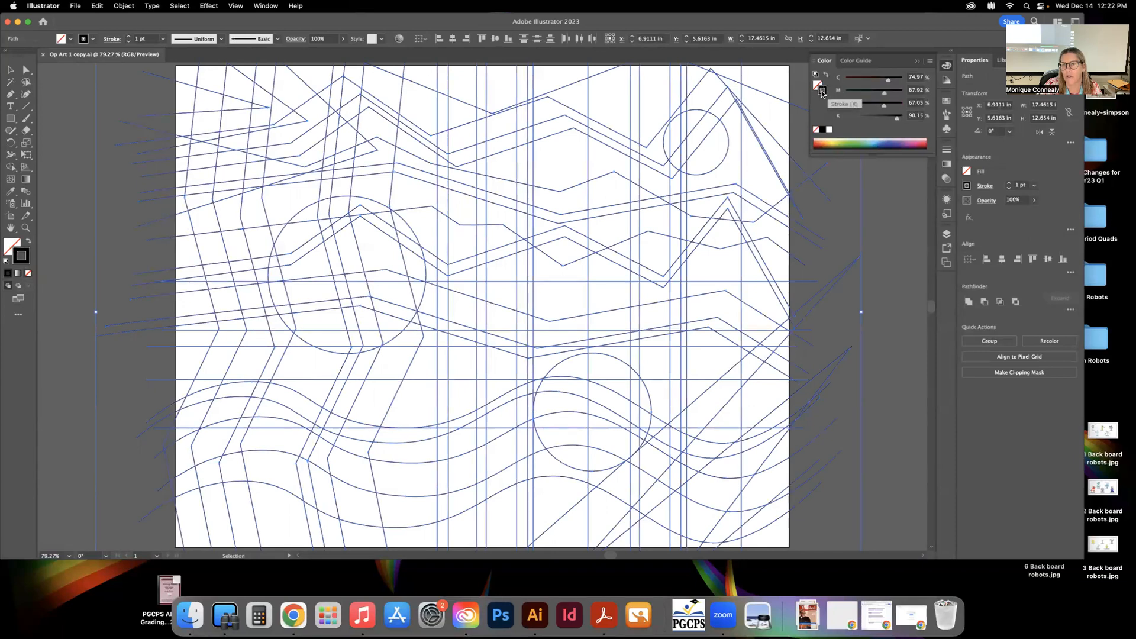
pyautogui.click(817, 85)
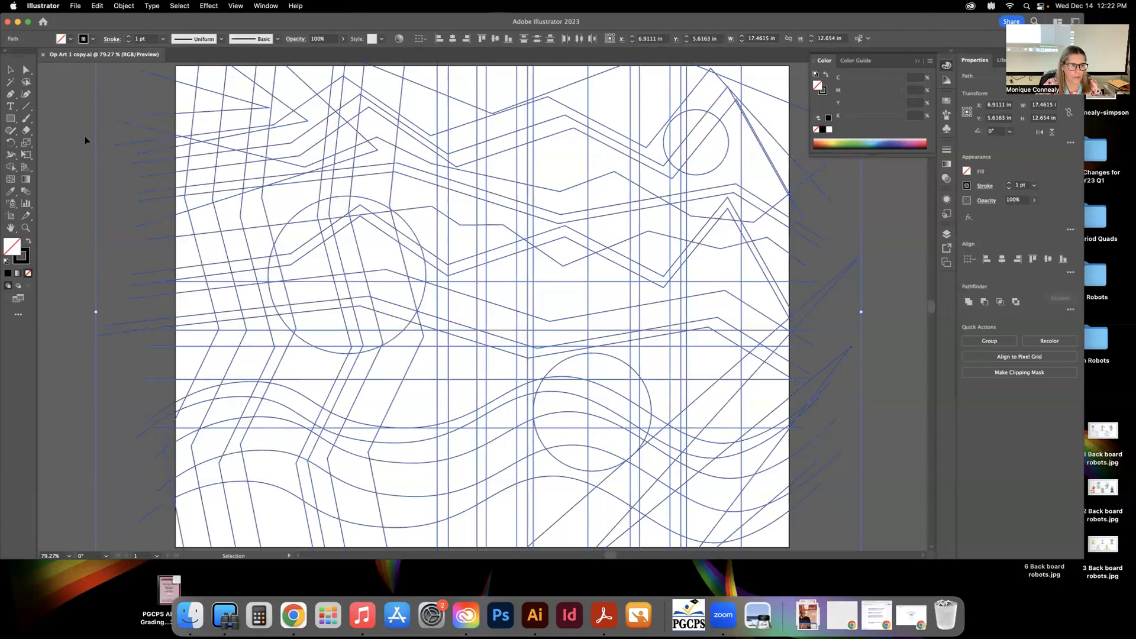
pyautogui.click(10, 71)
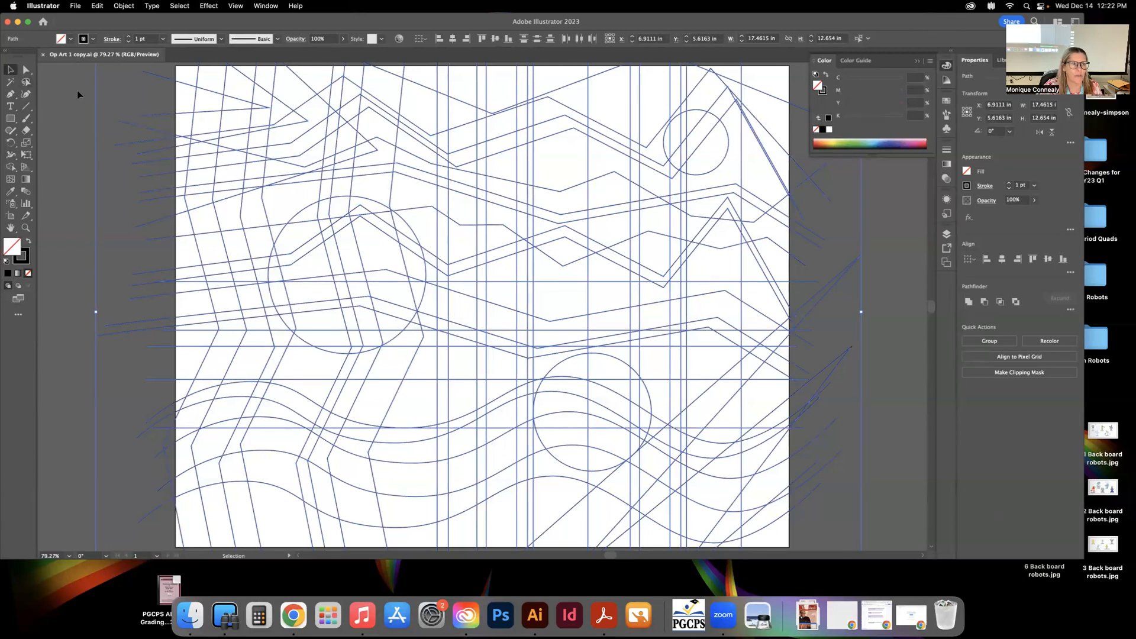
pyautogui.click(77, 90)
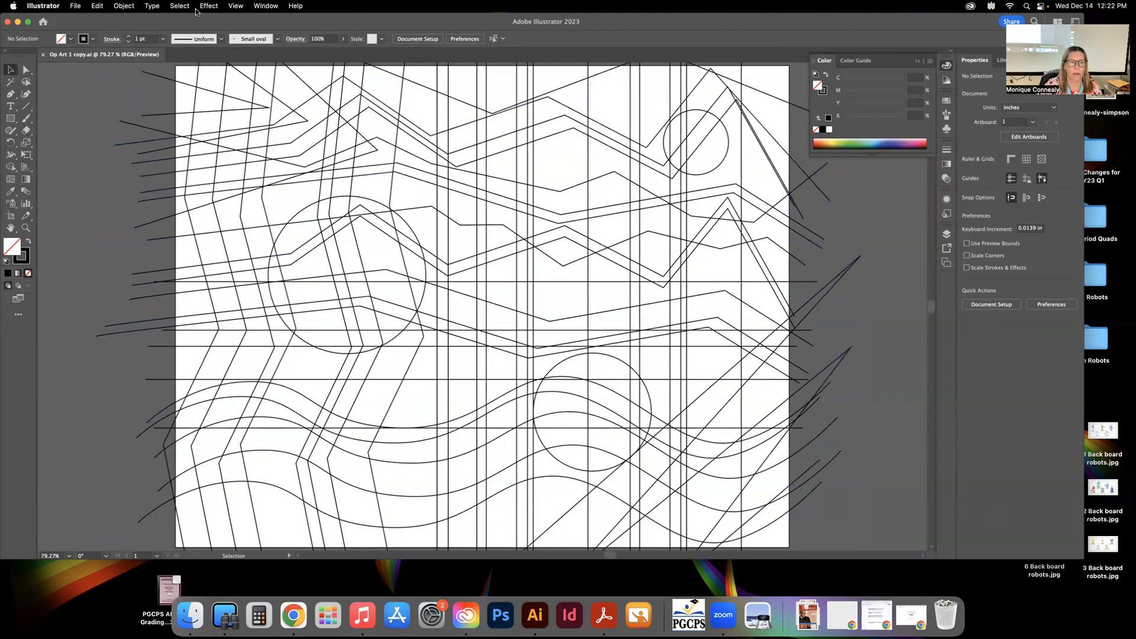
# - Start an Export As of the artwork to Creative Cloud Files with the file name Op Art 1 Video
pyautogui.click(72, 6)
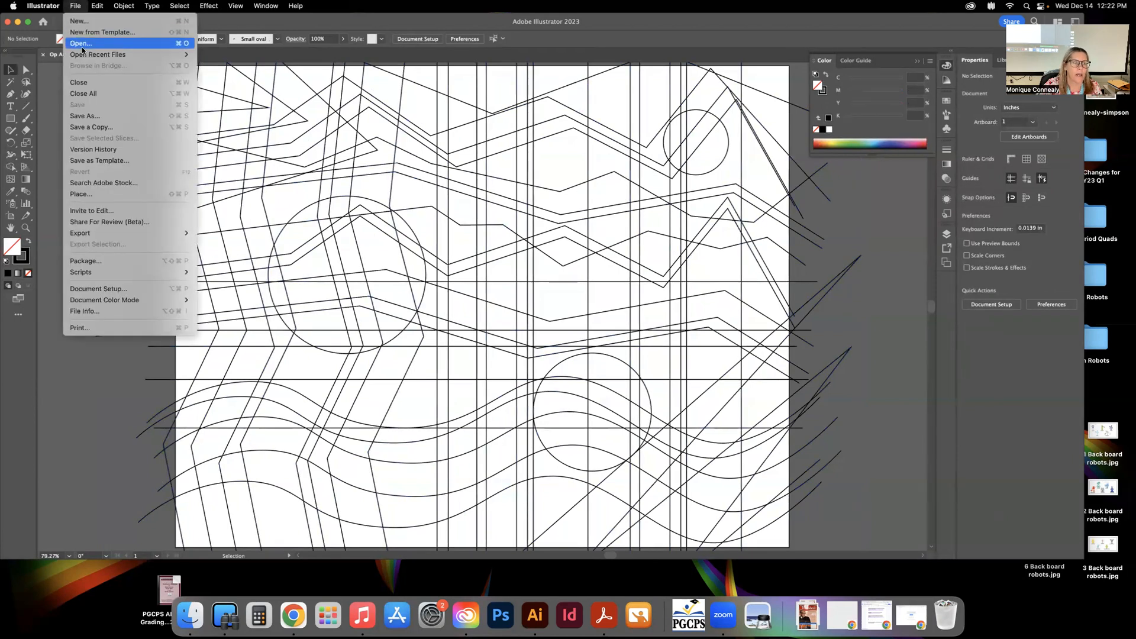
pyautogui.moveTo(102, 236)
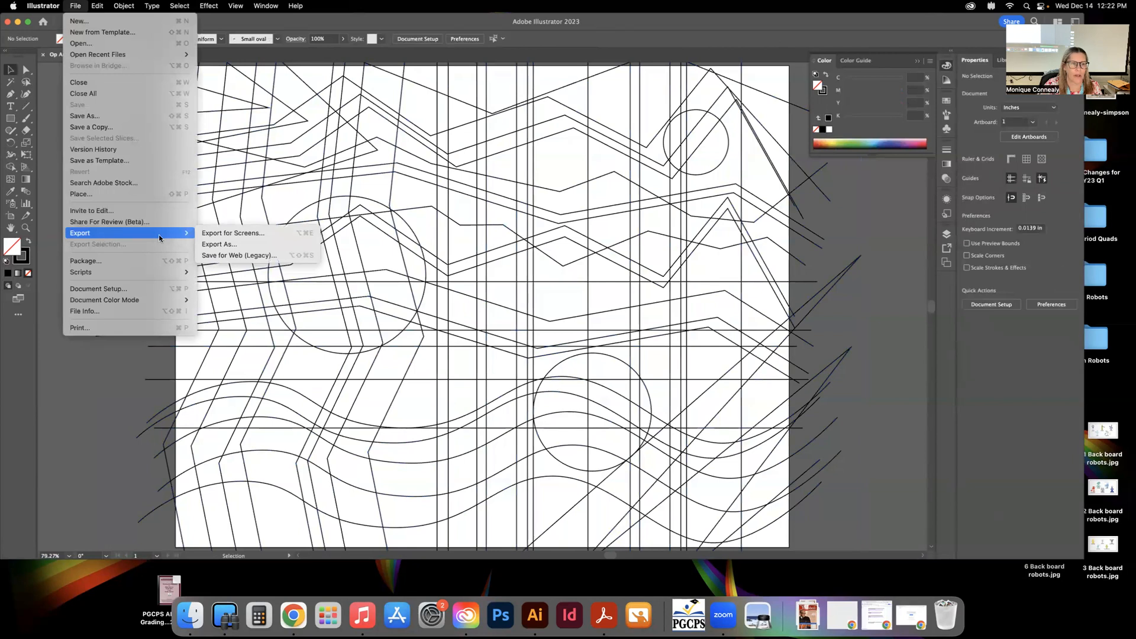
pyautogui.click(214, 245)
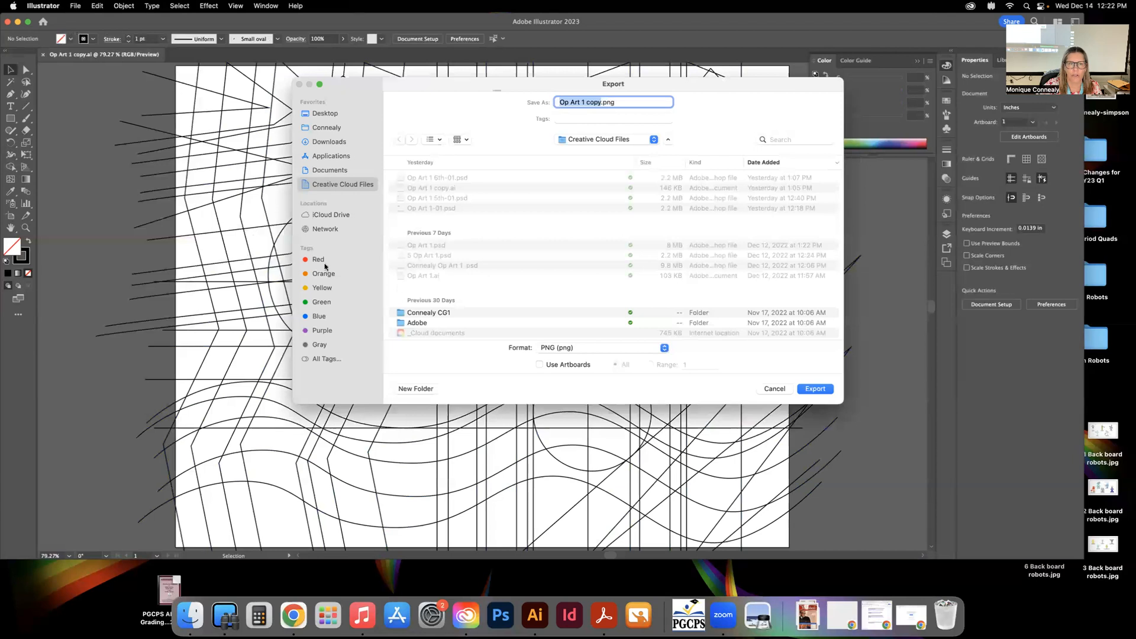
pyautogui.click(668, 139)
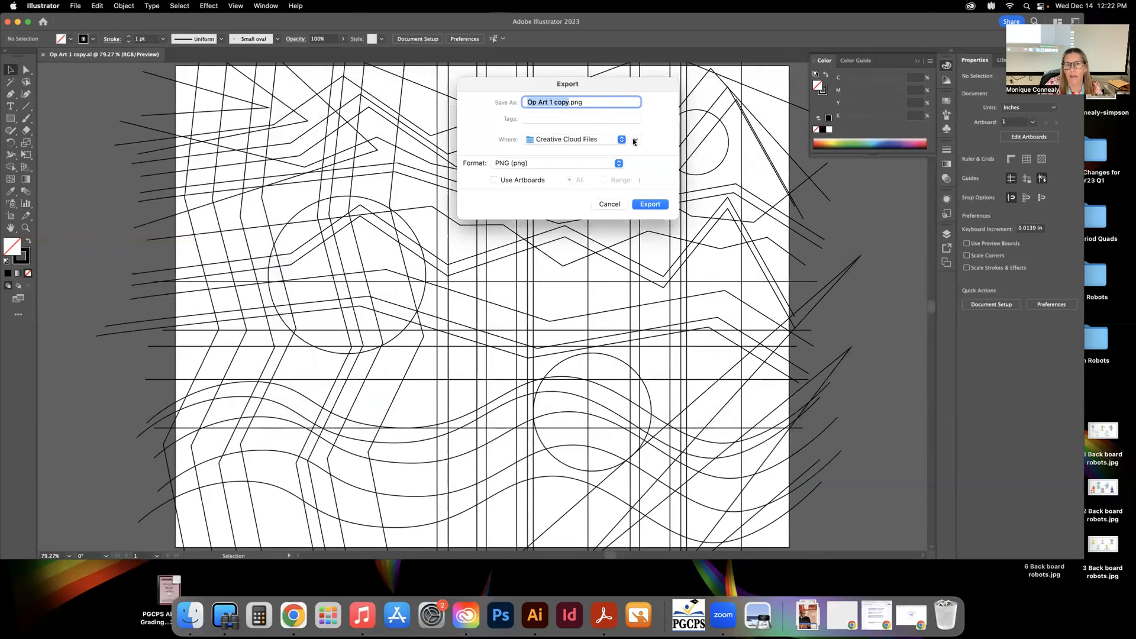
pyautogui.click(636, 141)
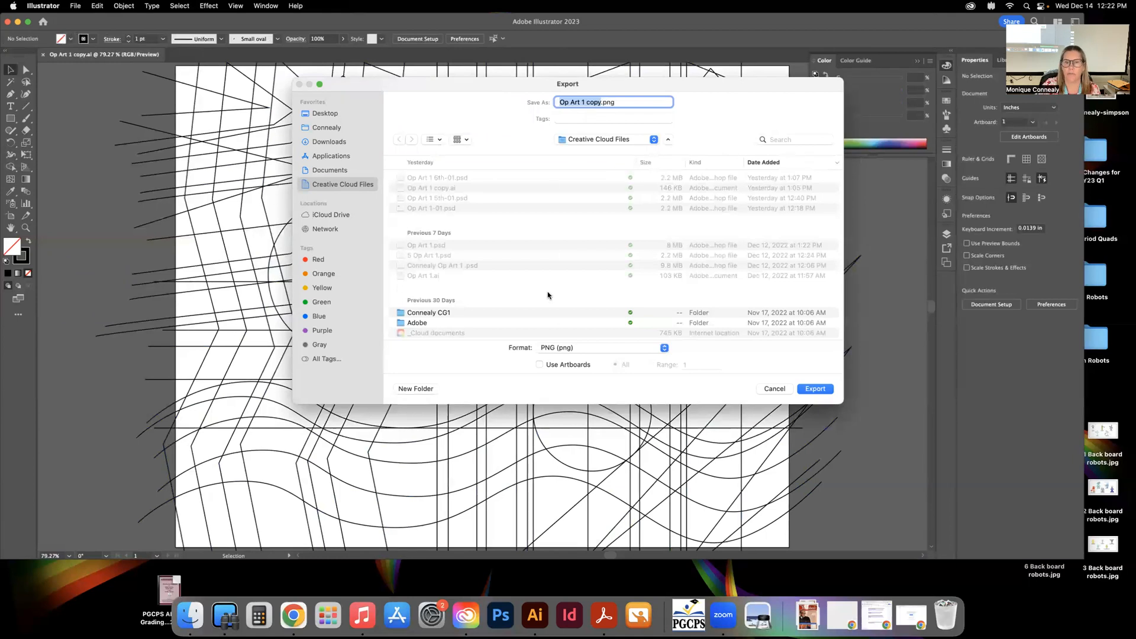
pyautogui.doubleClick(594, 102)
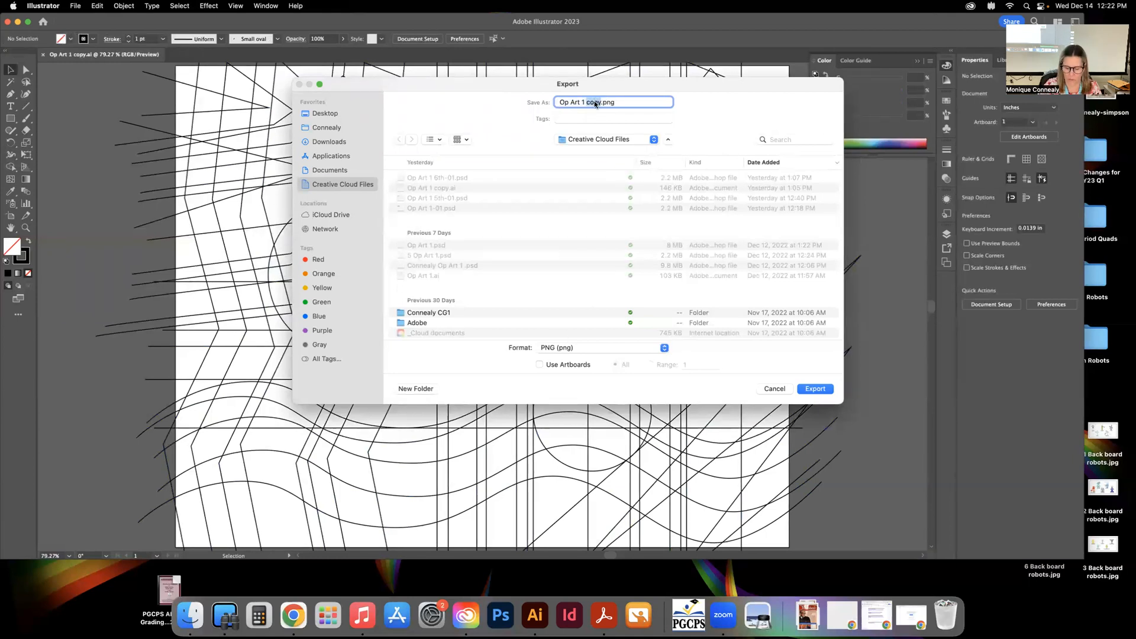
pyautogui.press('BackSpace')
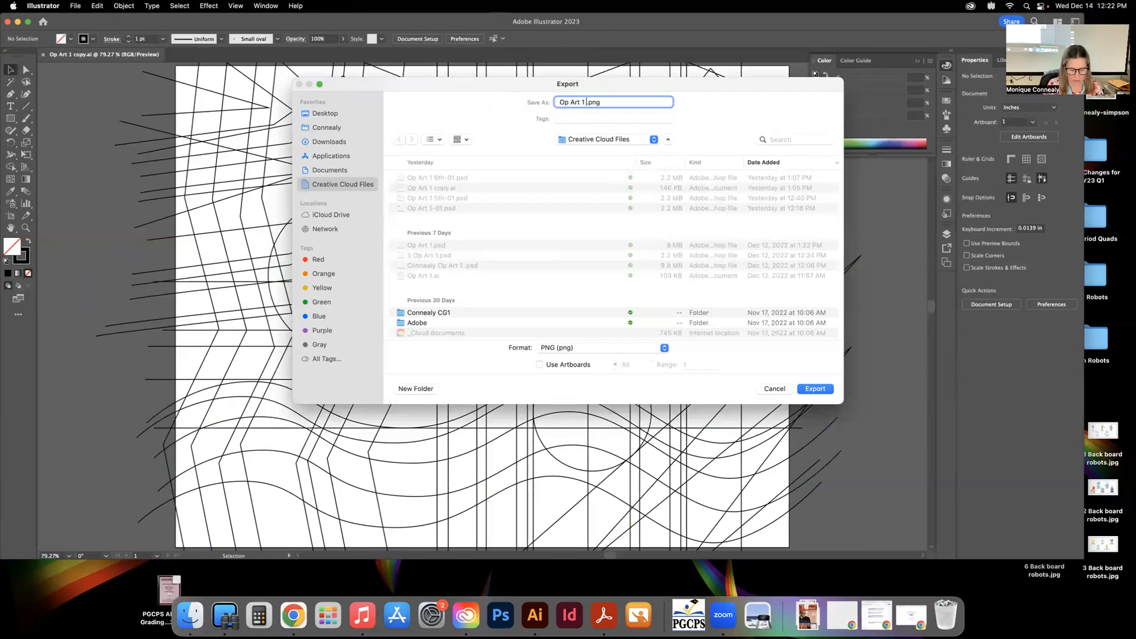
pyautogui.write('Video')
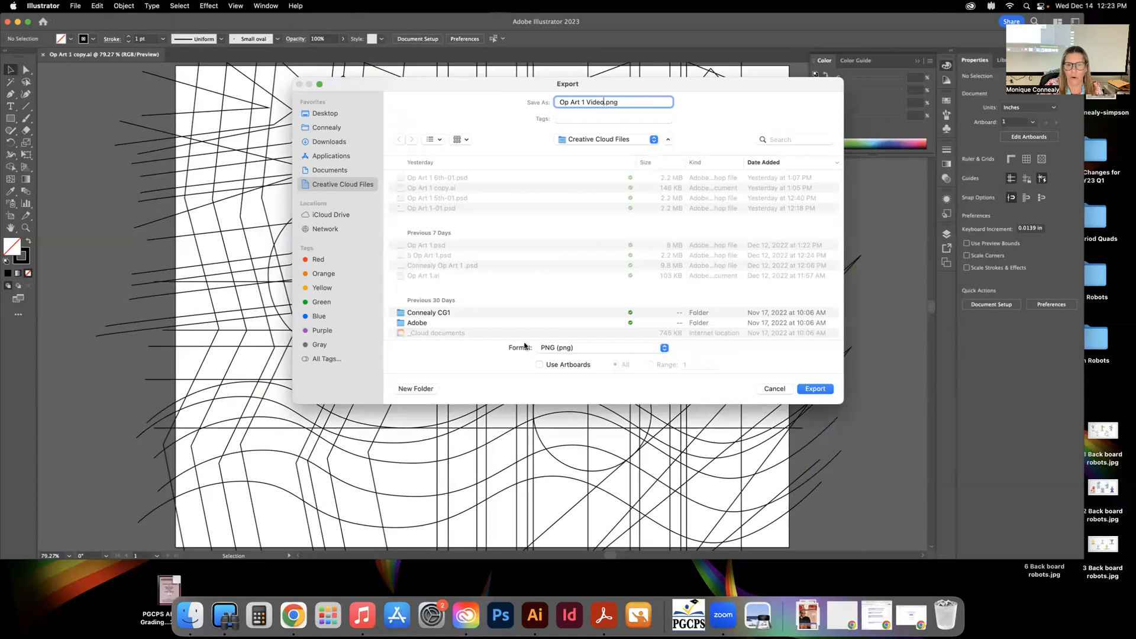
# - Export in Photoshop (psd) format using all artboards, and proceed to the export options
pyautogui.click(663, 349)
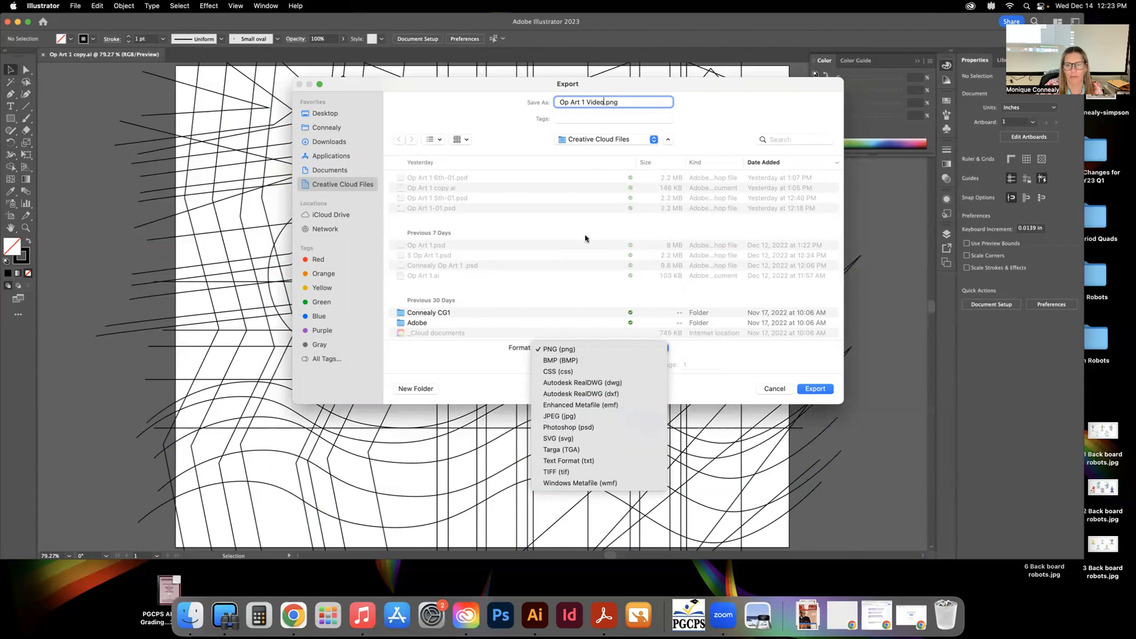
pyautogui.click(567, 427)
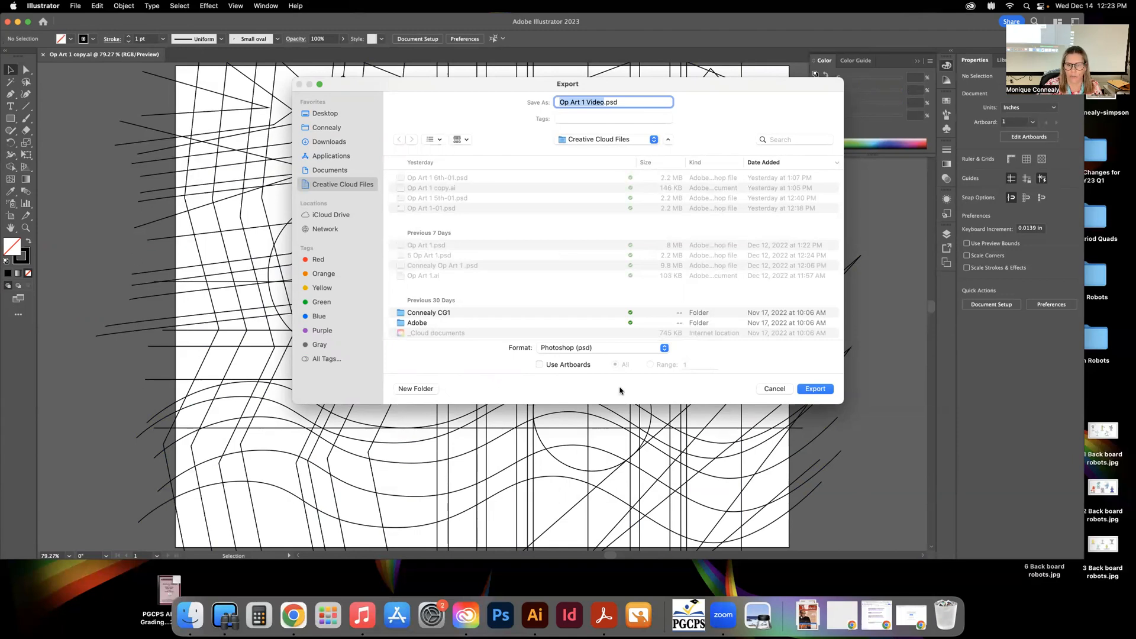
pyautogui.click(552, 365)
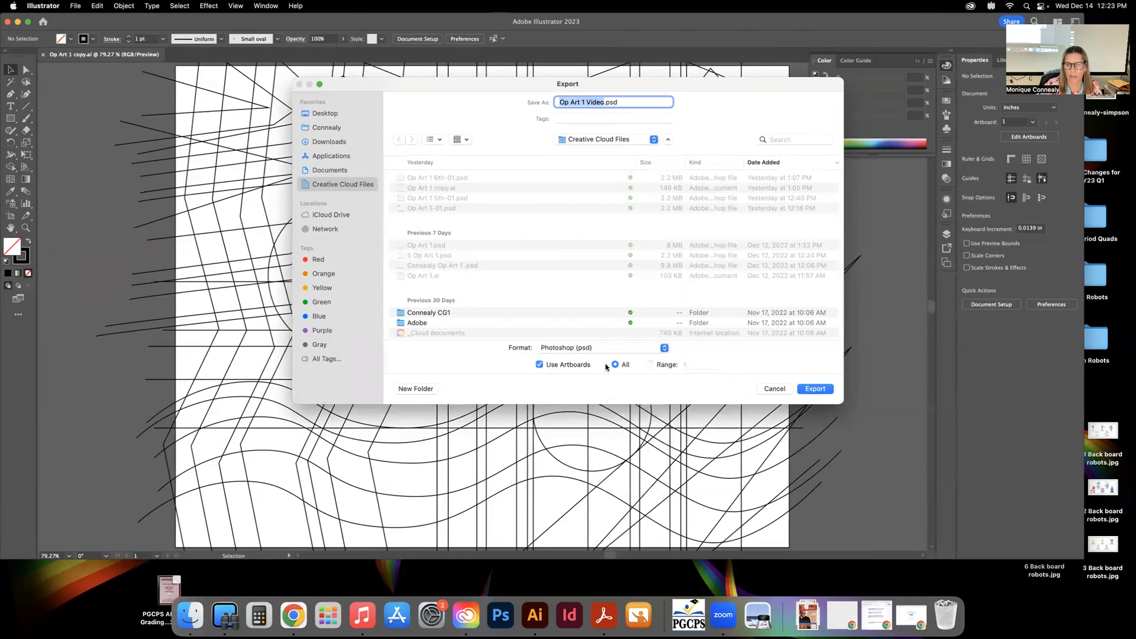
pyautogui.click(814, 390)
# - Export the artwork with the Grayscale color model, High (300 ppi) resolution, flat image and Art Optimized (Supersampling) anti-aliasing
pyautogui.moveTo(543, 180); pyautogui.dragTo(604, 175)
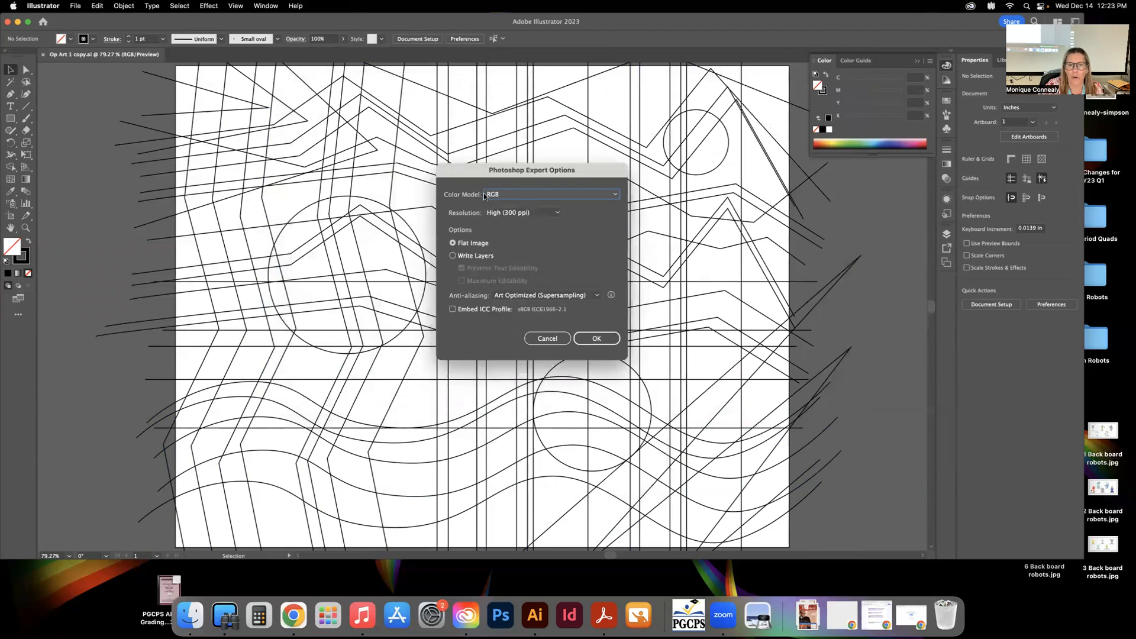
pyautogui.click(613, 196)
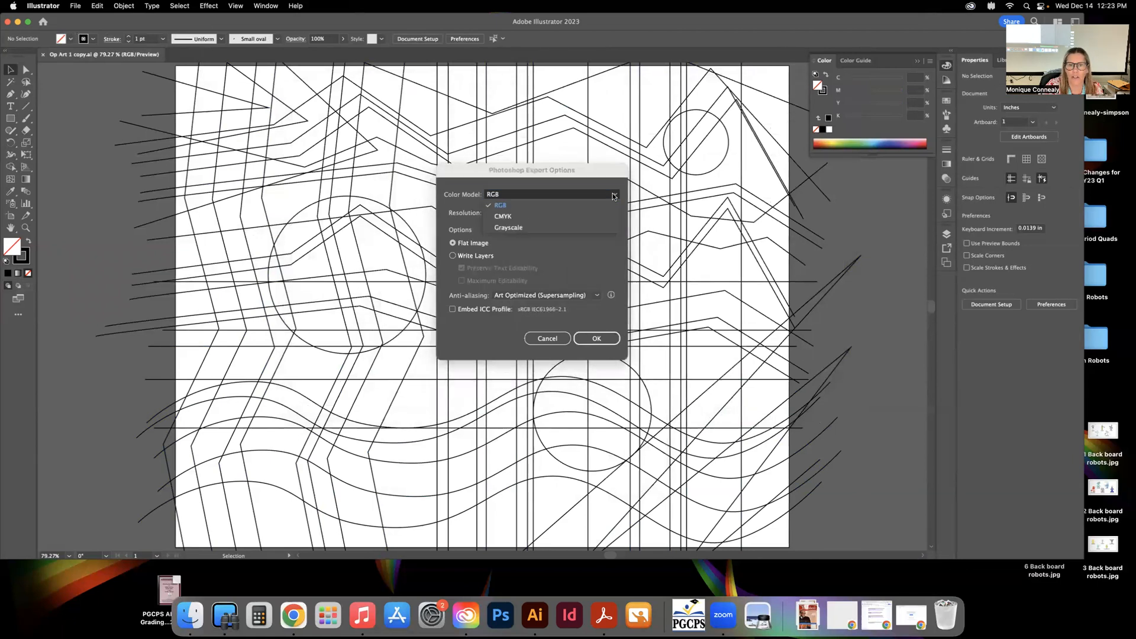
pyautogui.click(539, 227)
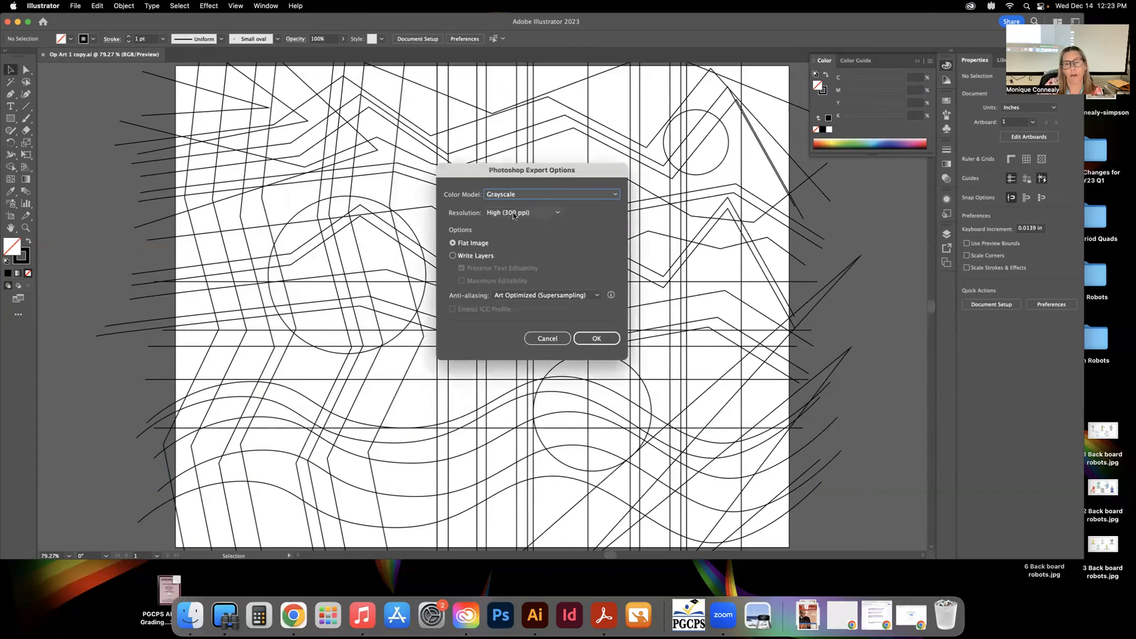
pyautogui.click(552, 214)
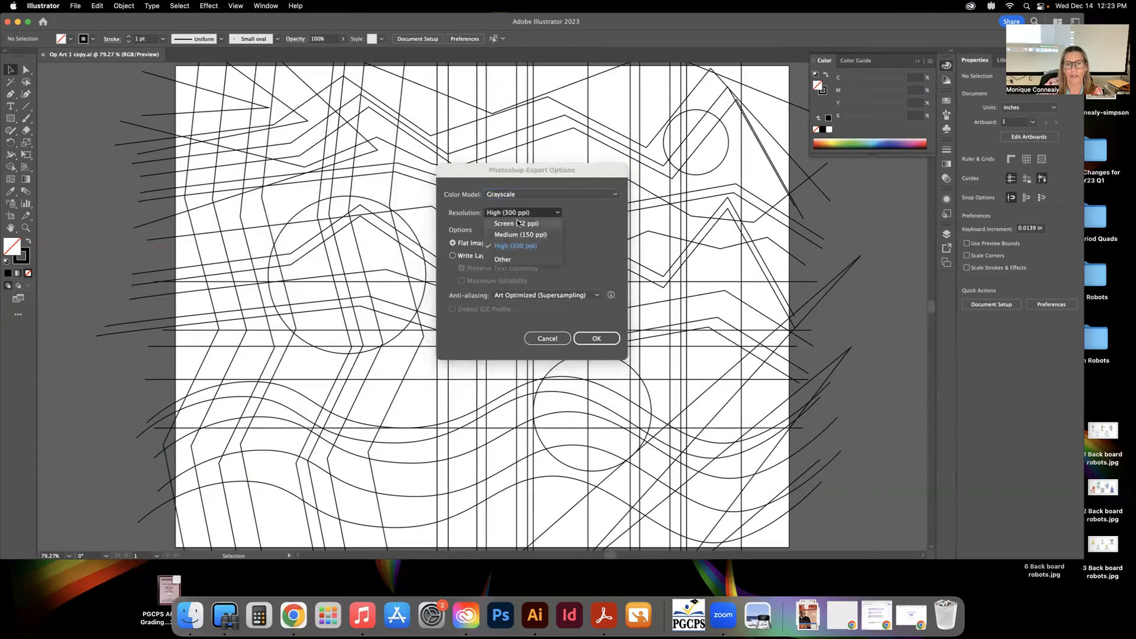
pyautogui.click(555, 215)
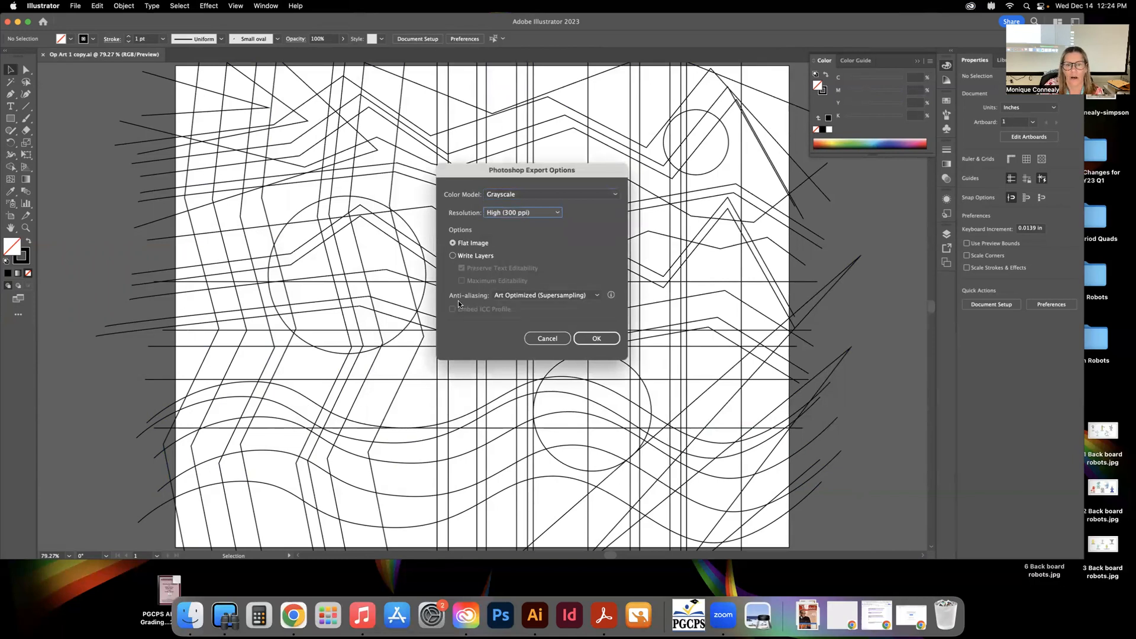
pyautogui.click(594, 295)
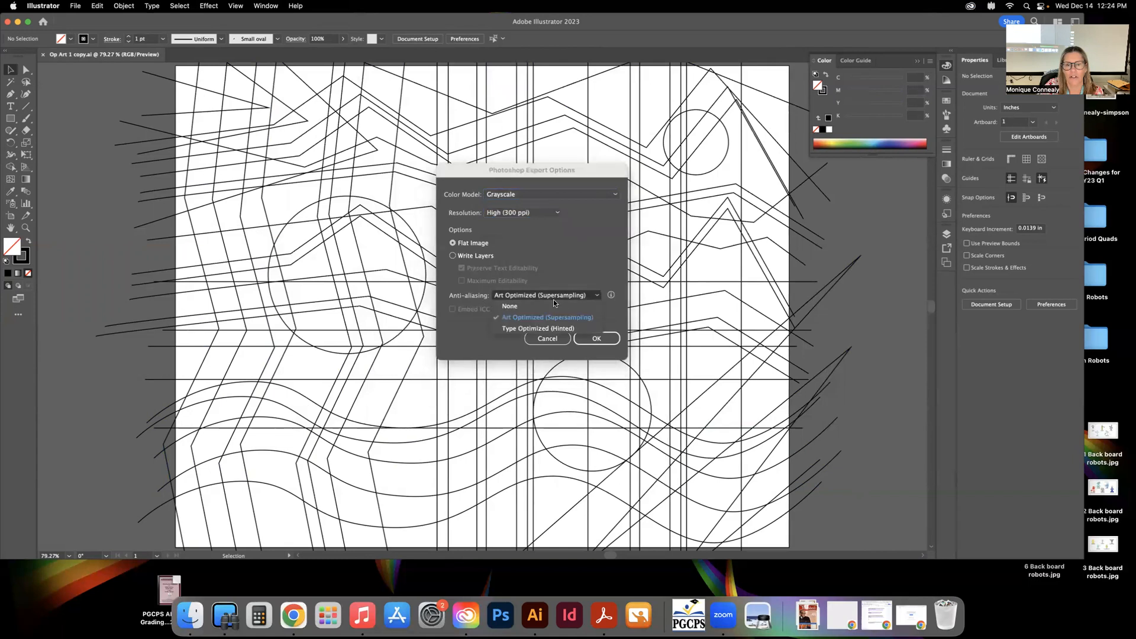
pyautogui.click(556, 318)
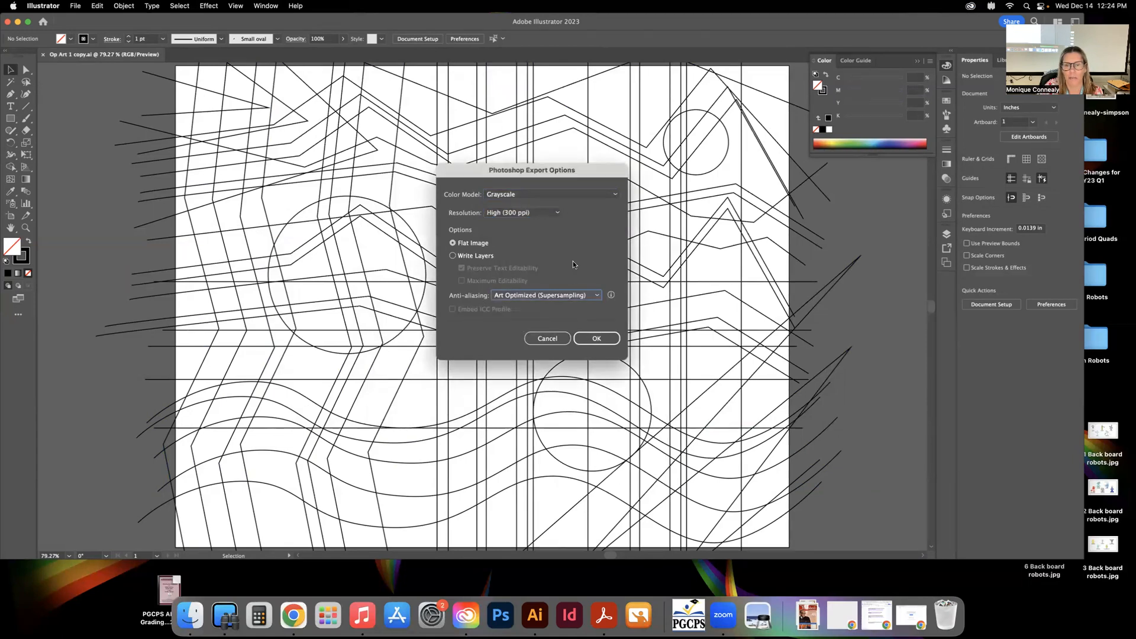
pyautogui.click(601, 338)
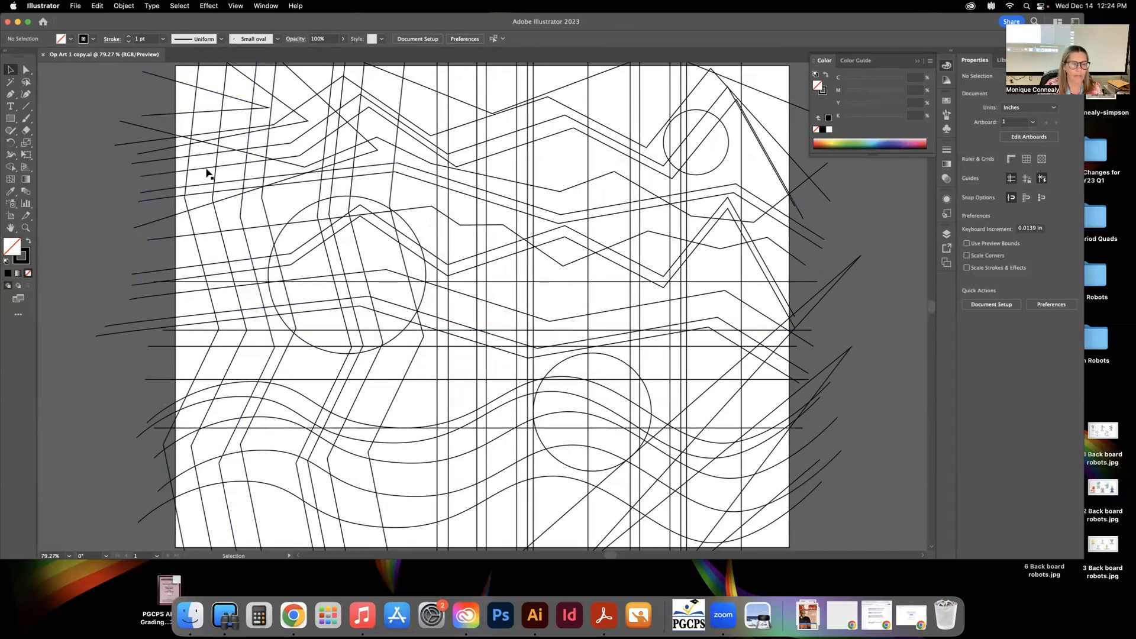
# - Quit Illustrator and launch Photoshop from the installed apps in Creative Cloud
pyautogui.click(43, 6)
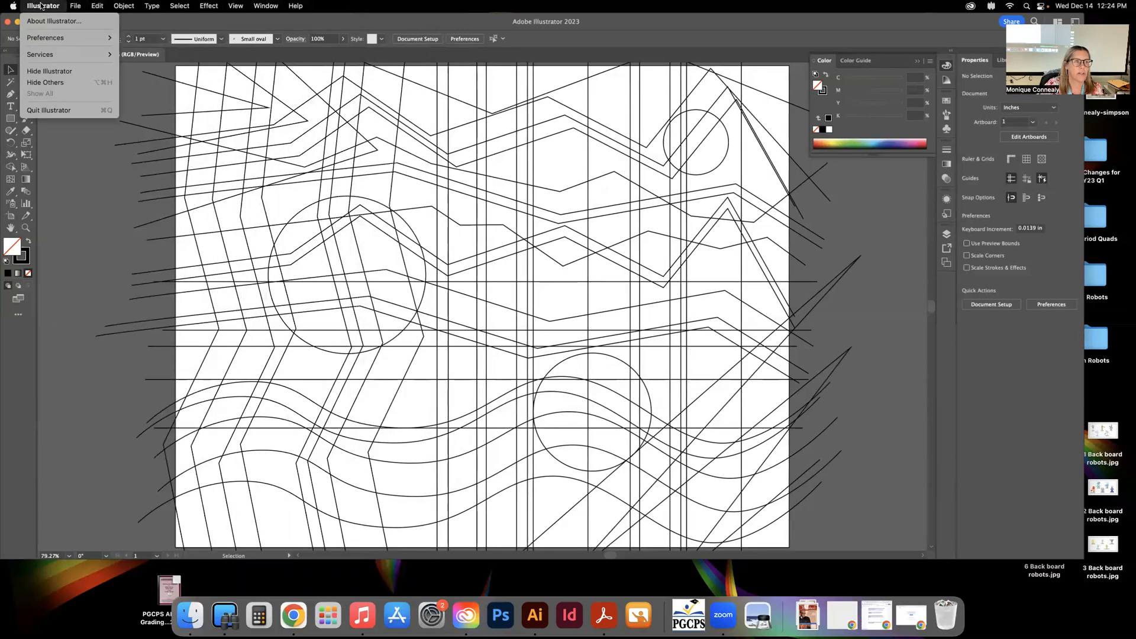
pyautogui.click(60, 111)
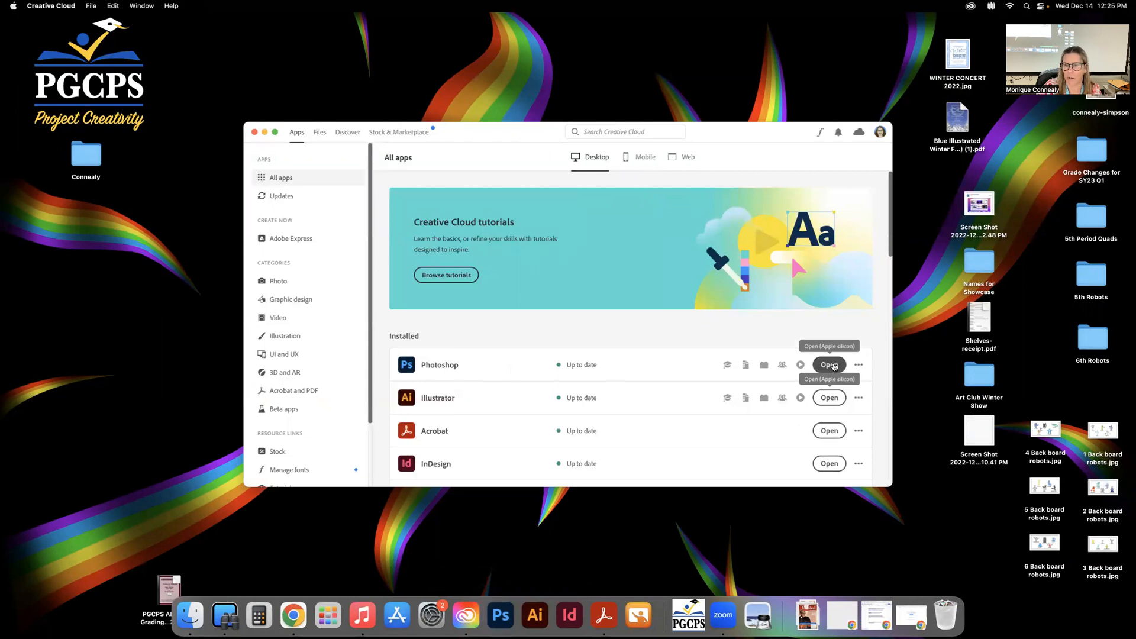
pyautogui.click(832, 366)
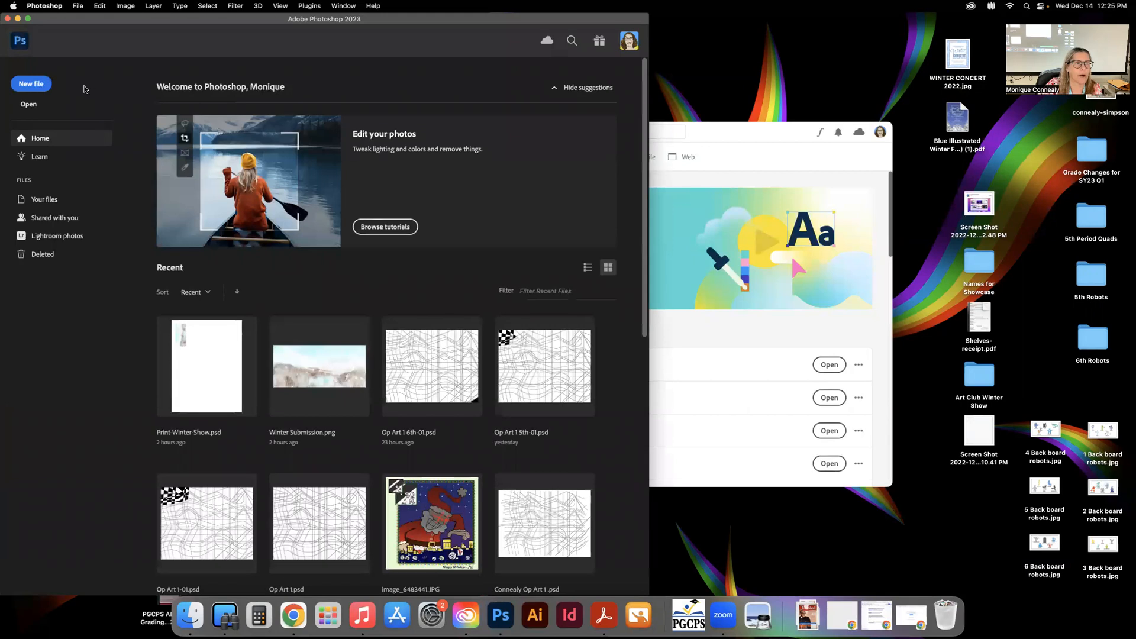
# - Open the file Op Art 1 Video-01.psd from Creative Cloud Files in Photoshop
pyautogui.click(75, 7)
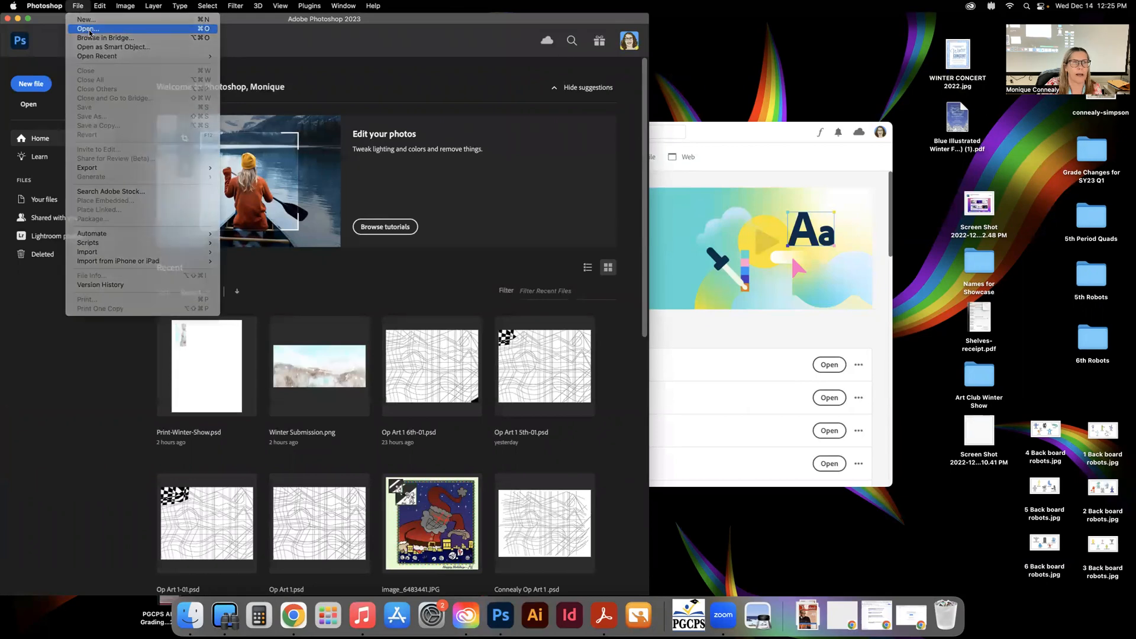
pyautogui.click(89, 28)
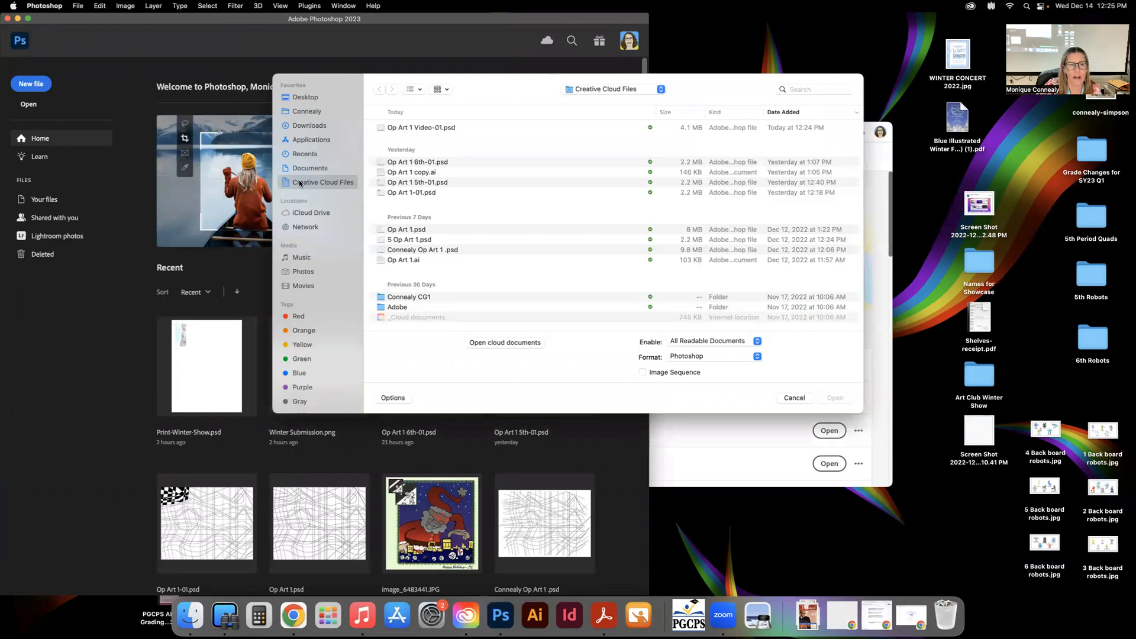
pyautogui.click(416, 129)
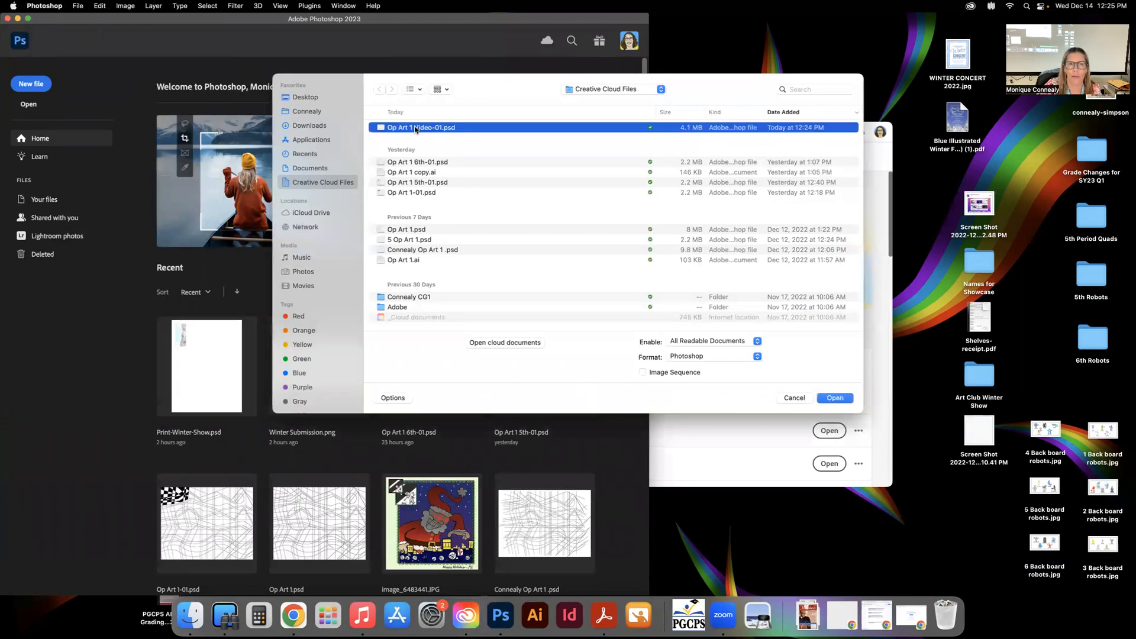
pyautogui.click(836, 399)
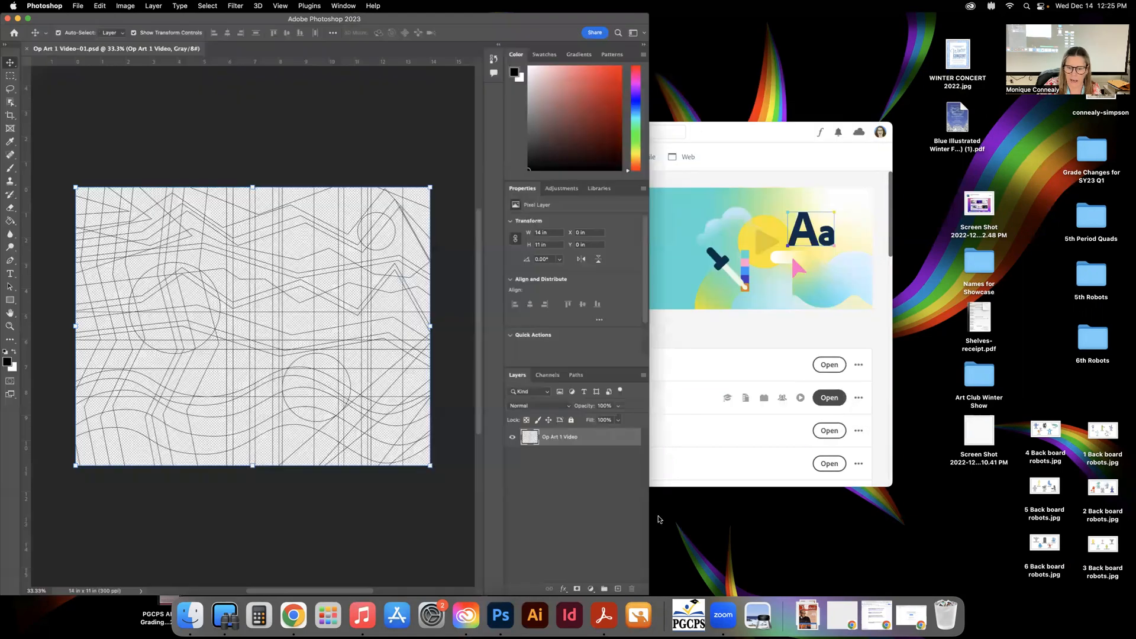
# - Enlarge the Photoshop window across most of the desktop and fit the whole drawing on screen
pyautogui.moveTo(649, 520); pyautogui.dragTo(1061, 468)
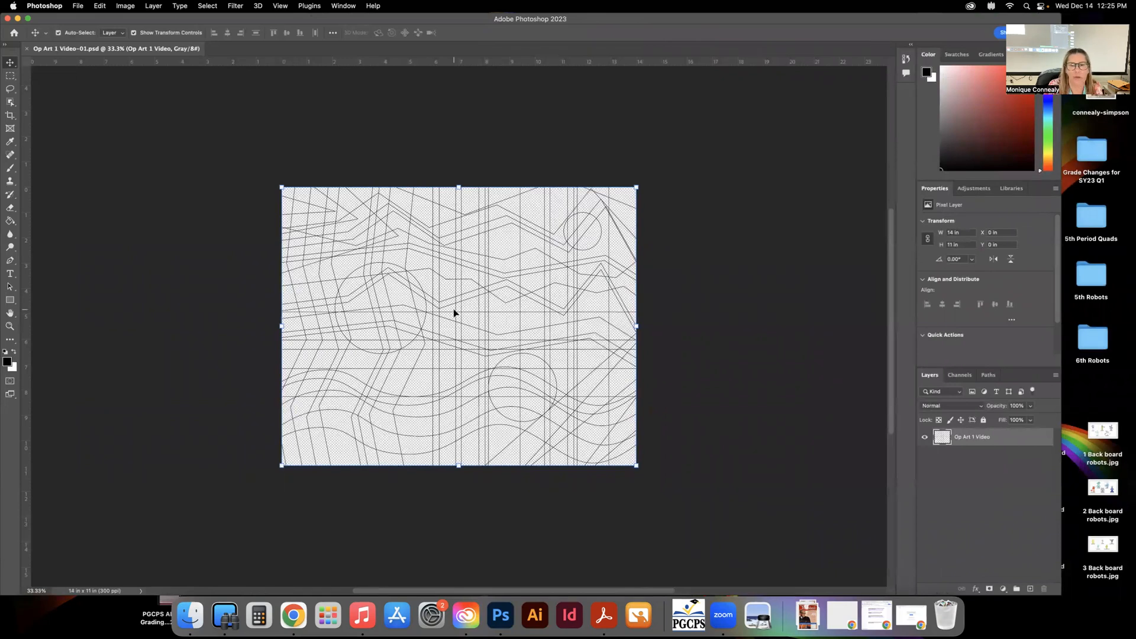
pyautogui.press('super+o')
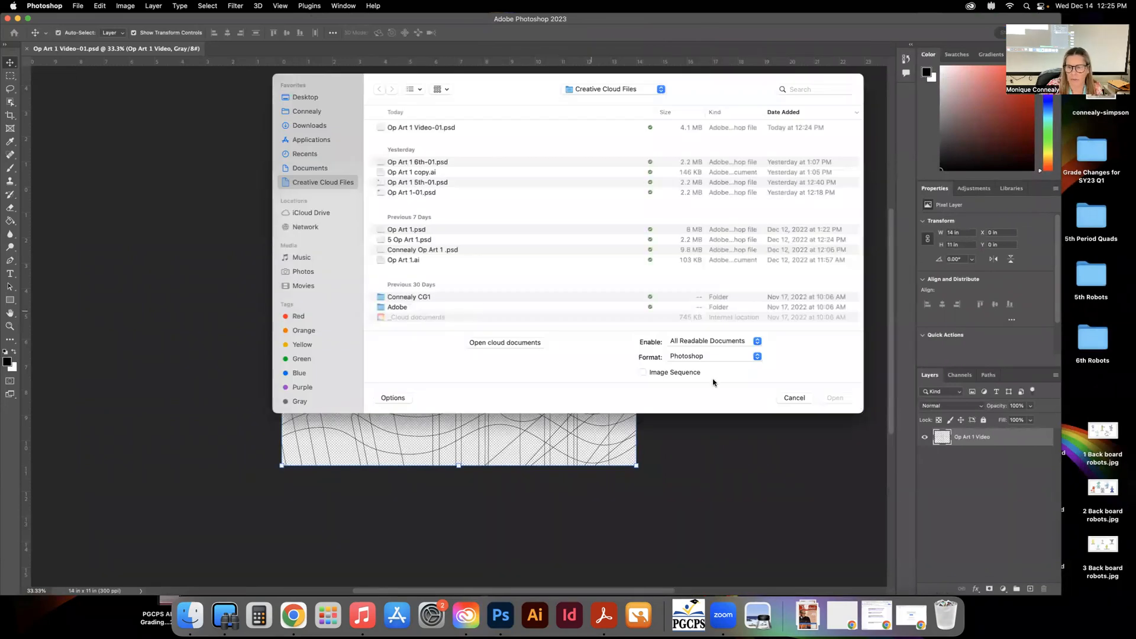
pyautogui.click(798, 401)
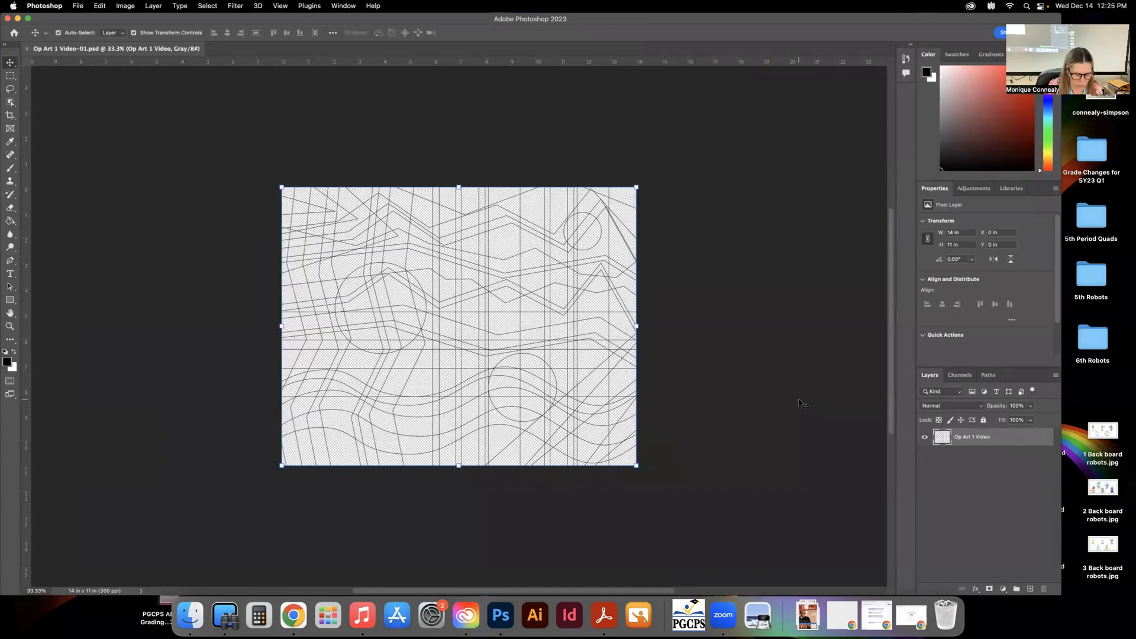
pyautogui.press('super+0')
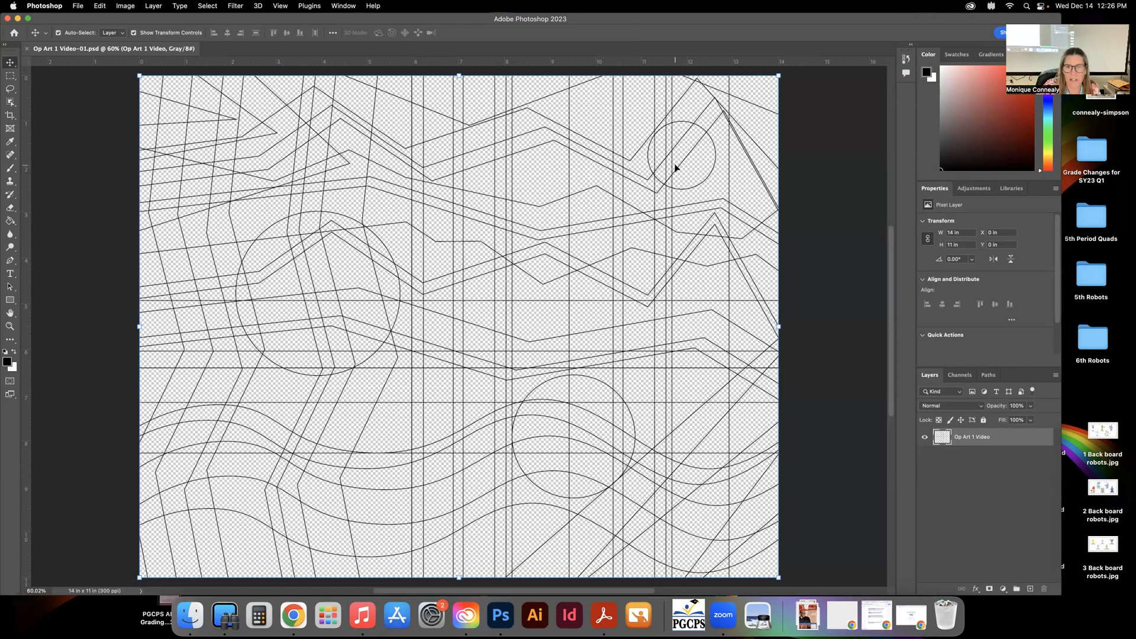
# - Look over the full line drawing and its edges by moving around the canvas
pyautogui.scroll(1, 601, 175)
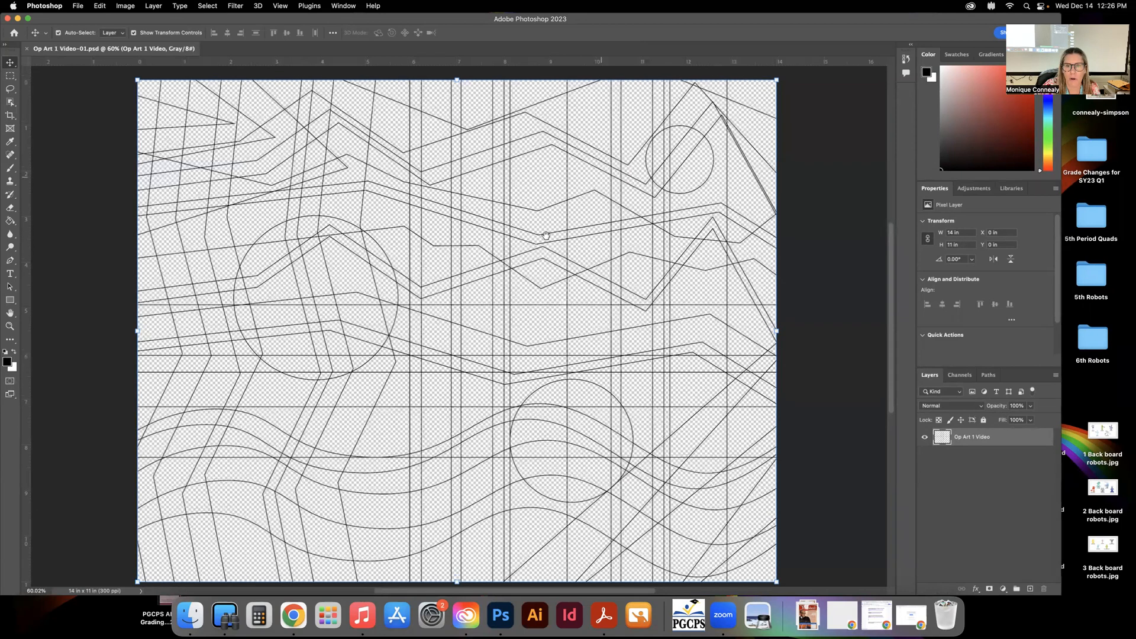
pyautogui.hscroll(-3, 632, 156)
pyautogui.scroll(-2, 632, 156)
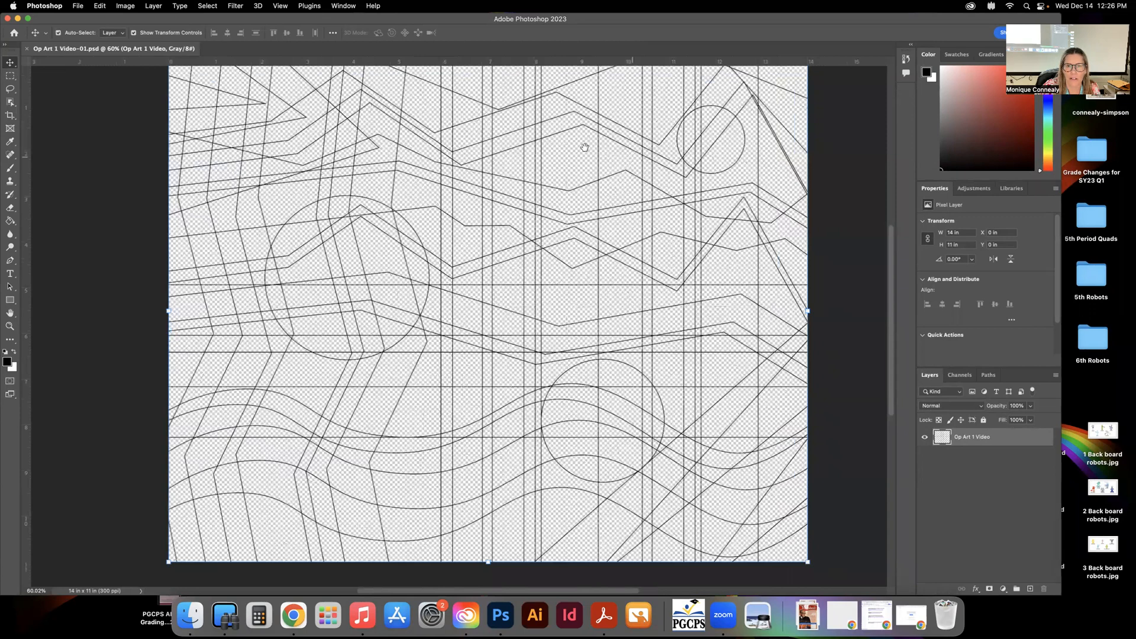
pyautogui.hscroll(5, 611, 174)
pyautogui.scroll(1, 610, 174)
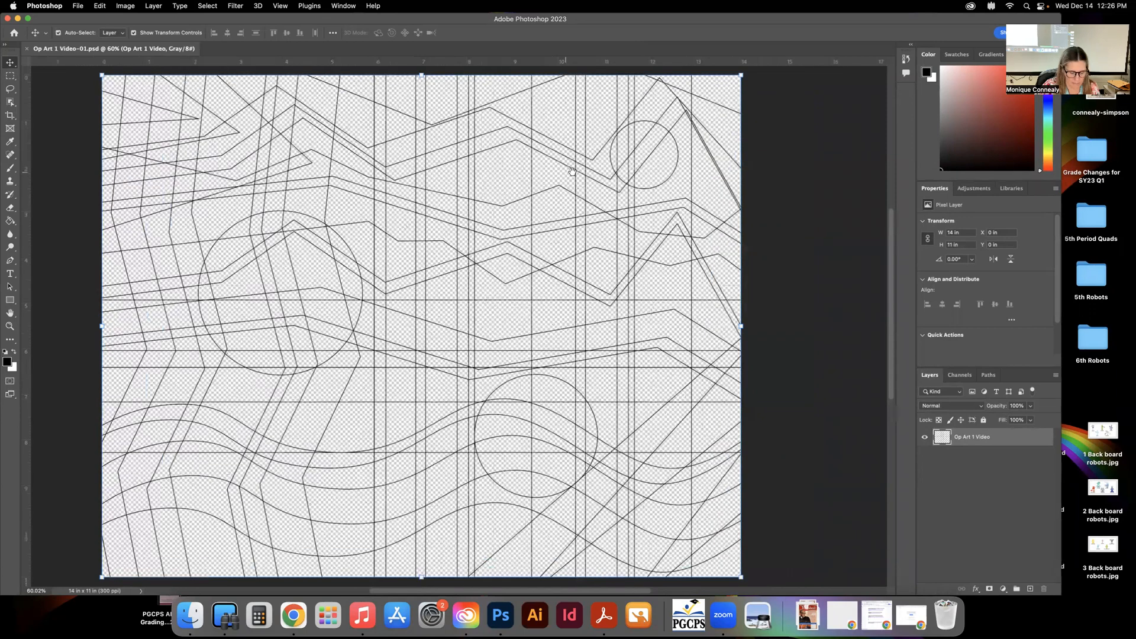
pyautogui.hscroll(-2, 610, 159)
pyautogui.scroll(-1, 609, 160)
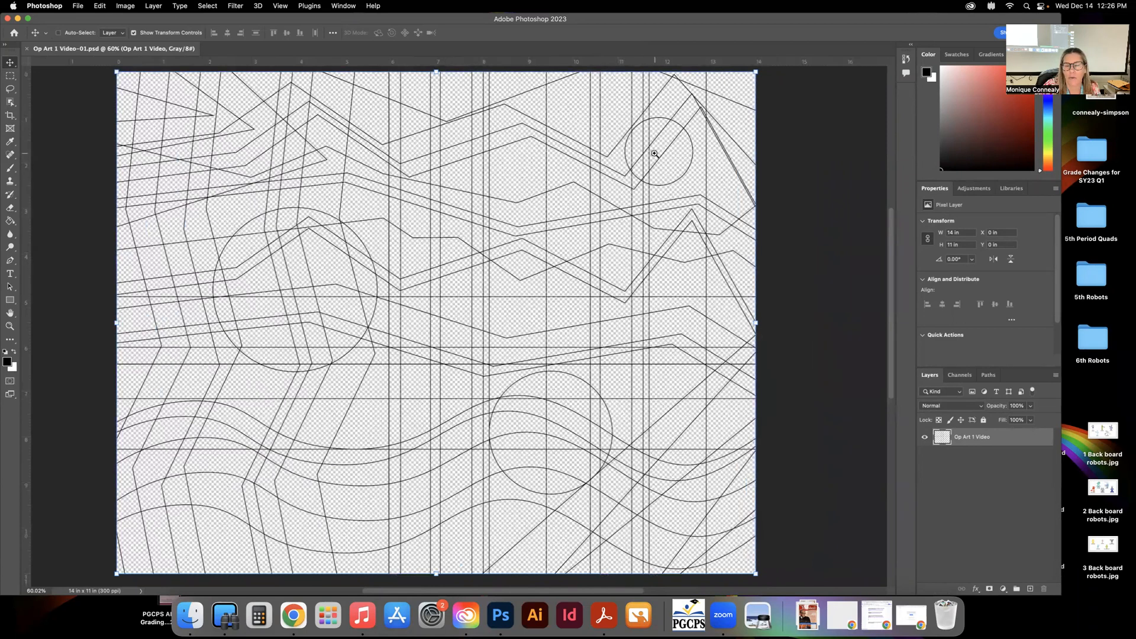
# - Inspect the line artwork at different magnifications, down to the individual pixels where two lines cross
pyautogui.scroll(1, 658, 152)
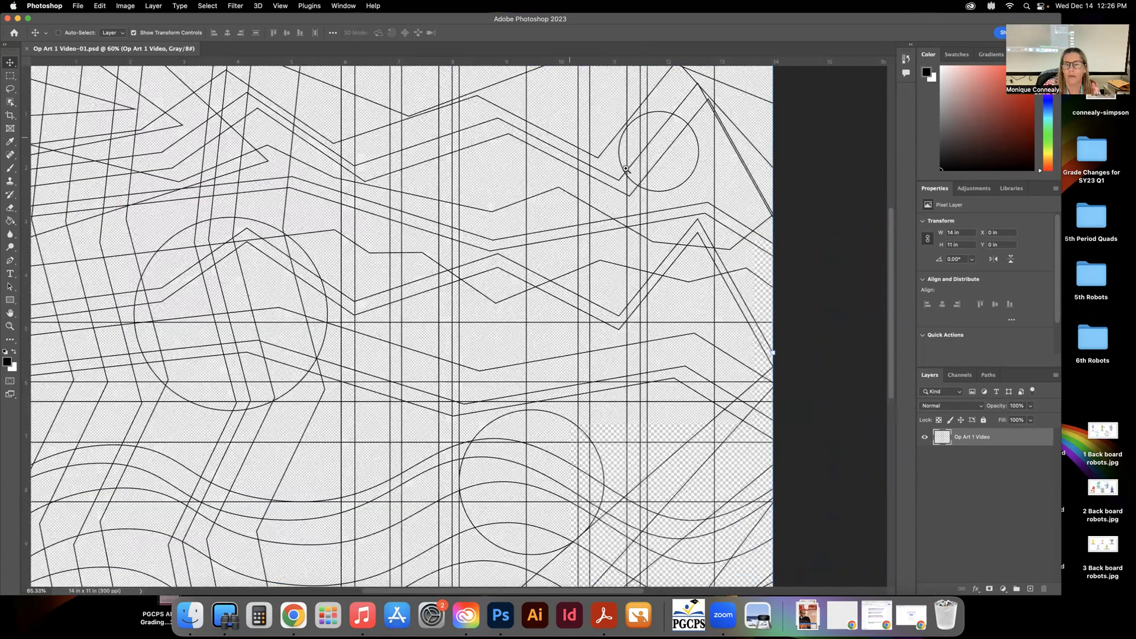
pyautogui.scroll(-4, 624, 169)
pyautogui.scroll(5, 624, 169)
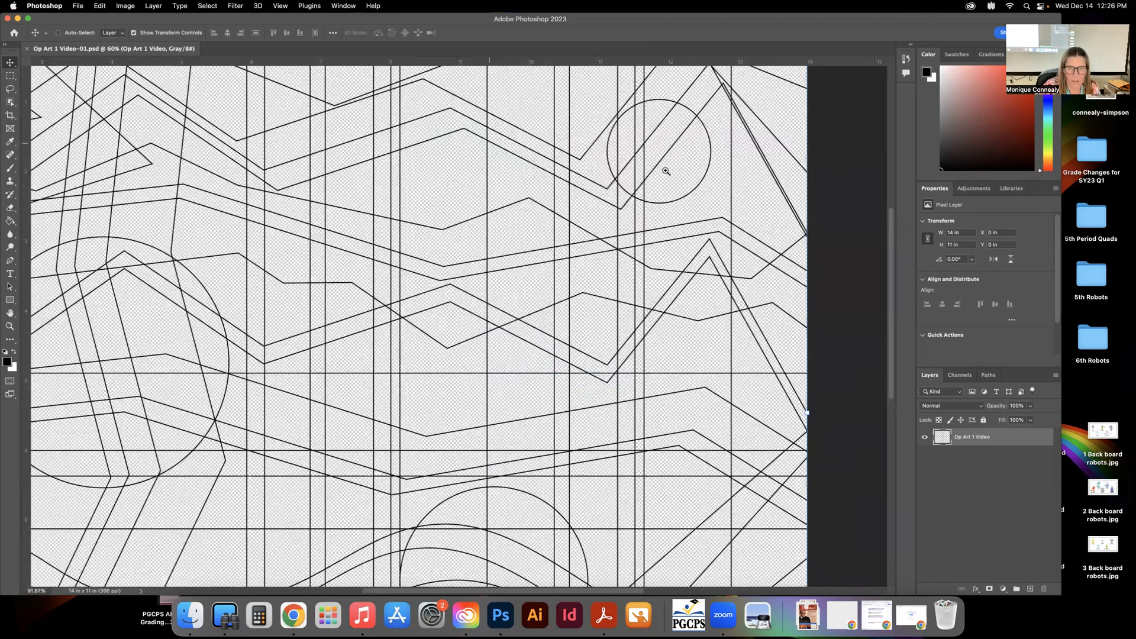
pyautogui.scroll(-3, 651, 171)
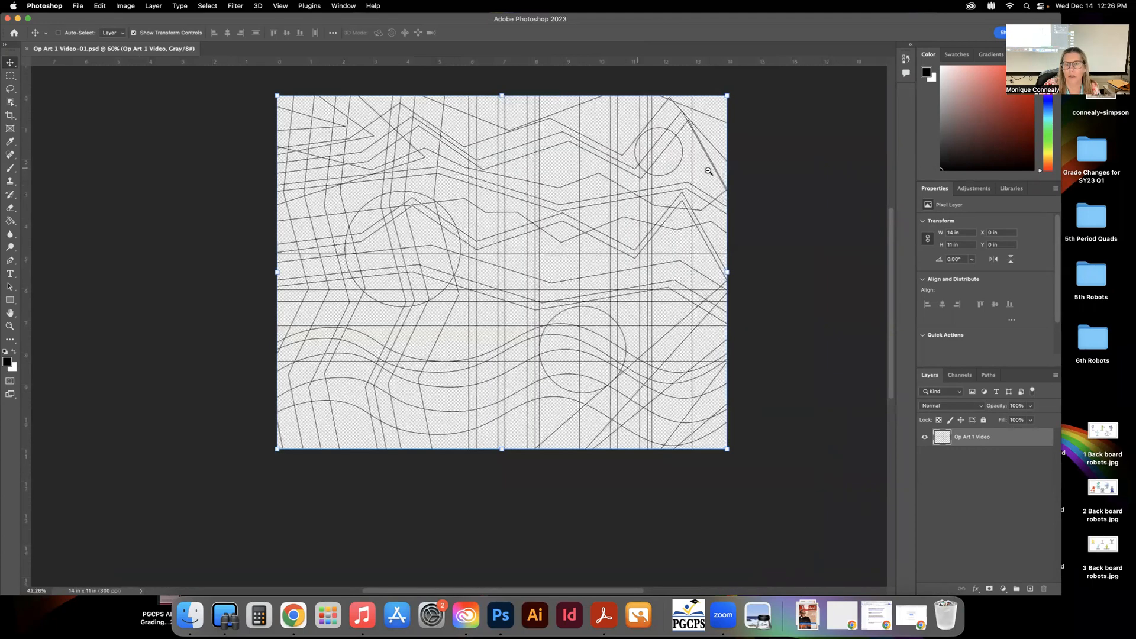
pyautogui.scroll(5, 714, 172)
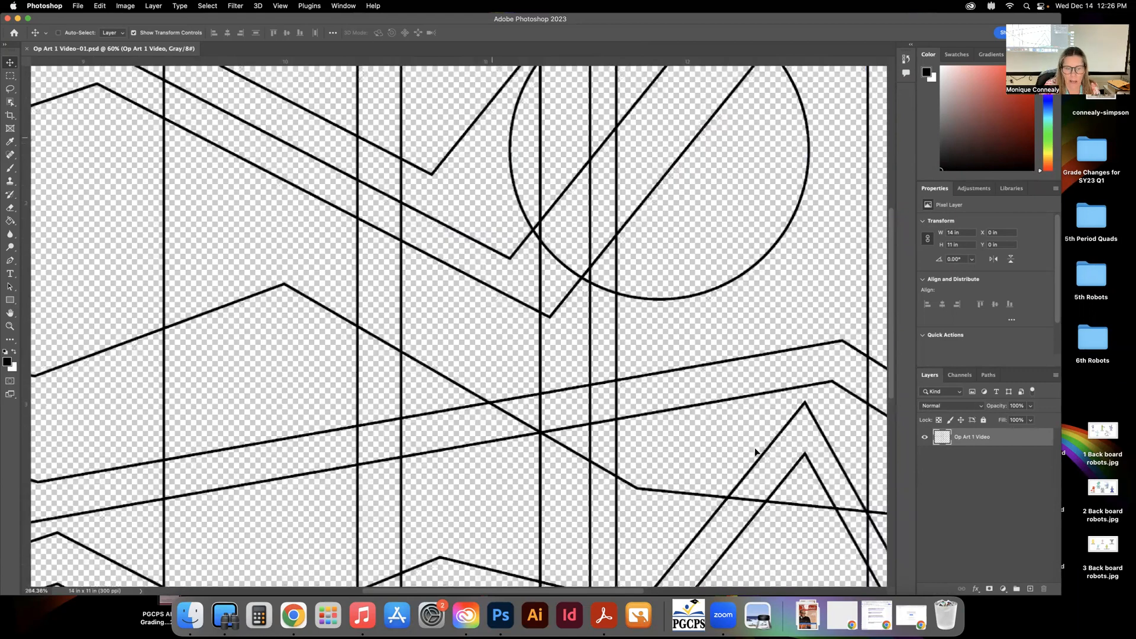
pyautogui.scroll(1, 755, 452)
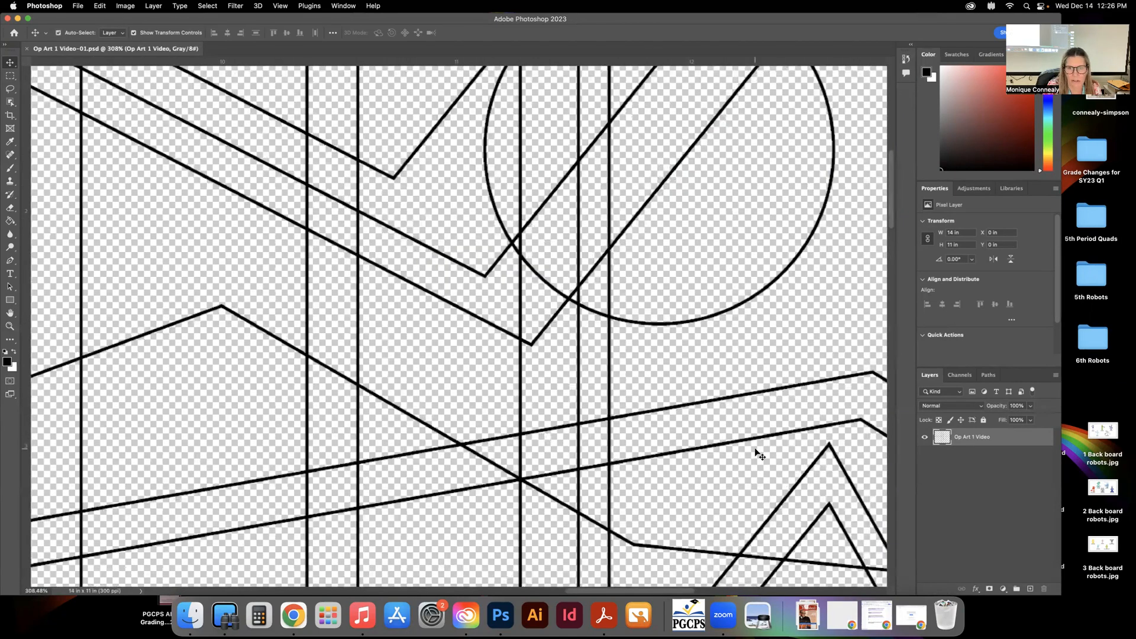
pyautogui.scroll(-4, 756, 452)
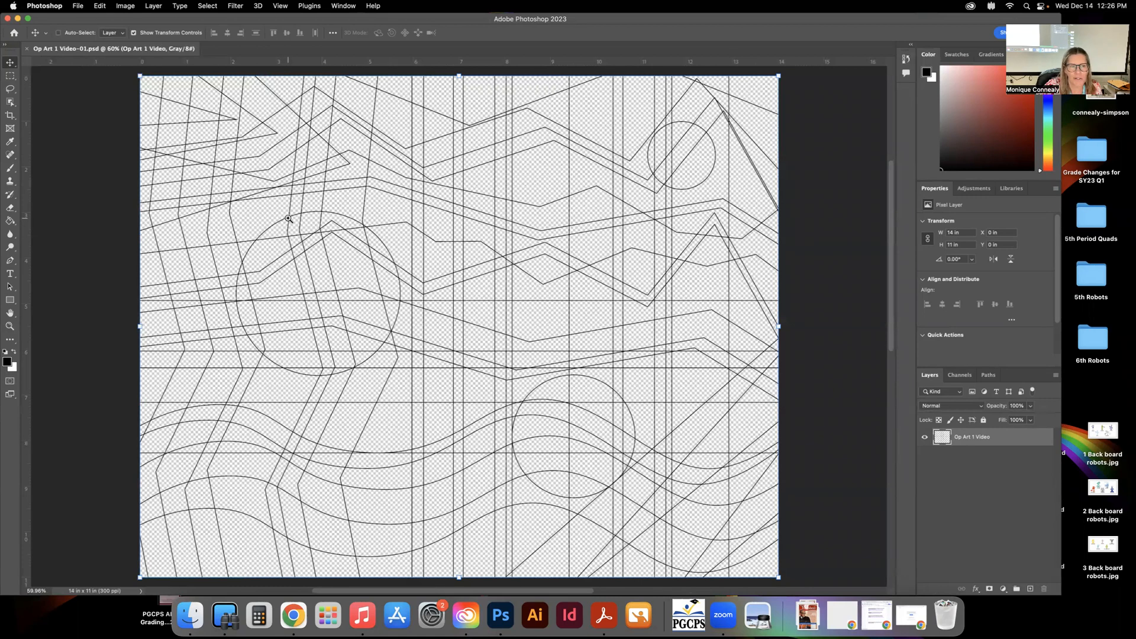
pyautogui.scroll(1, 290, 220)
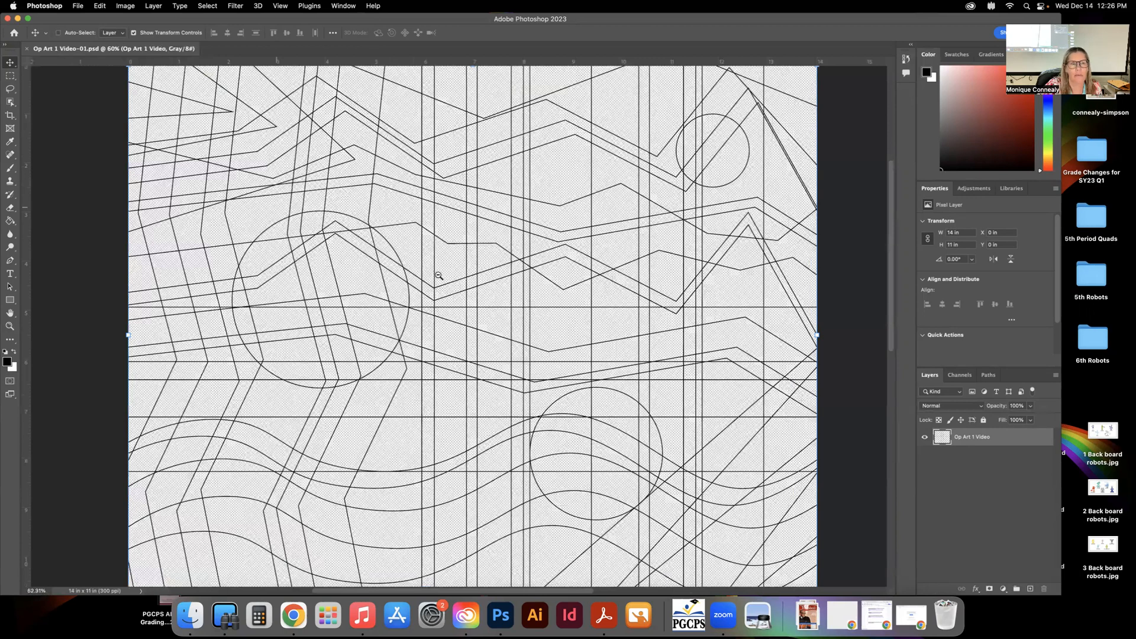
pyautogui.scroll(10, 348, 160)
pyautogui.moveTo(348, 160); pyautogui.dragTo(459, 396)
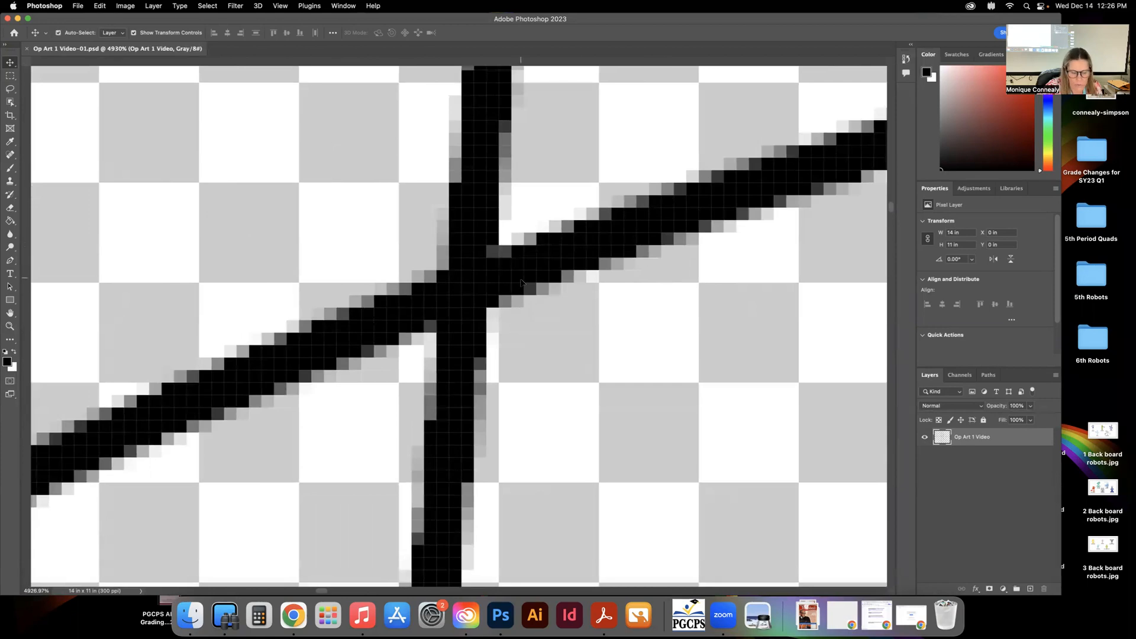
pyautogui.moveTo(520, 306); pyautogui.dragTo(385, 309)
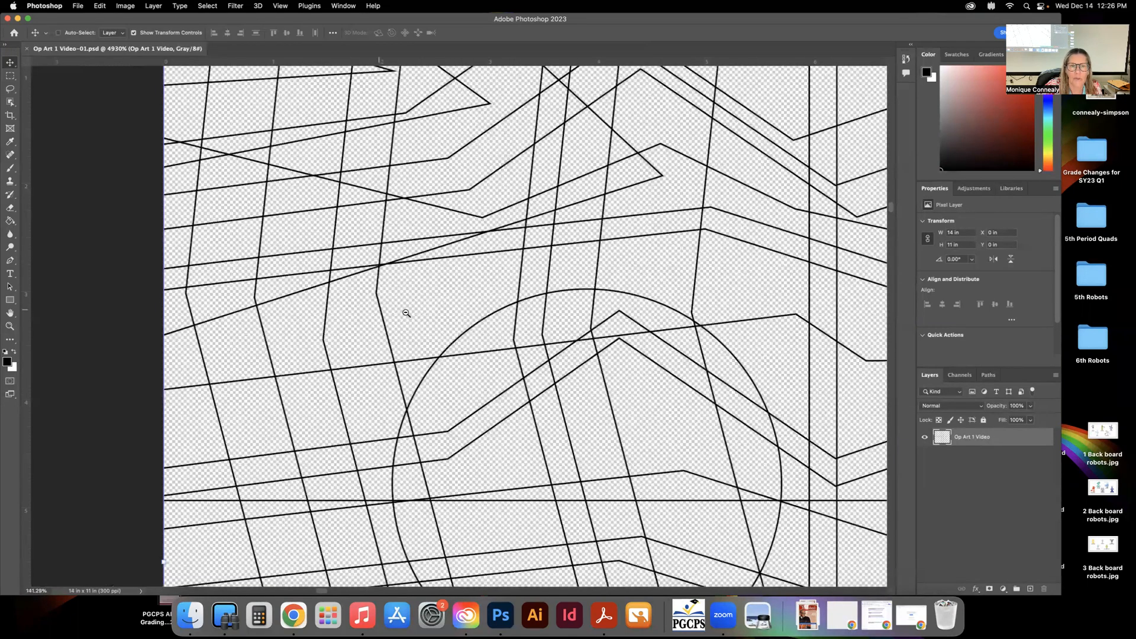
# - Try filling the enclosed area beside the upper-left arc of the large circle with black using the Paint Bucket, and undo it
pyautogui.click(9, 222)
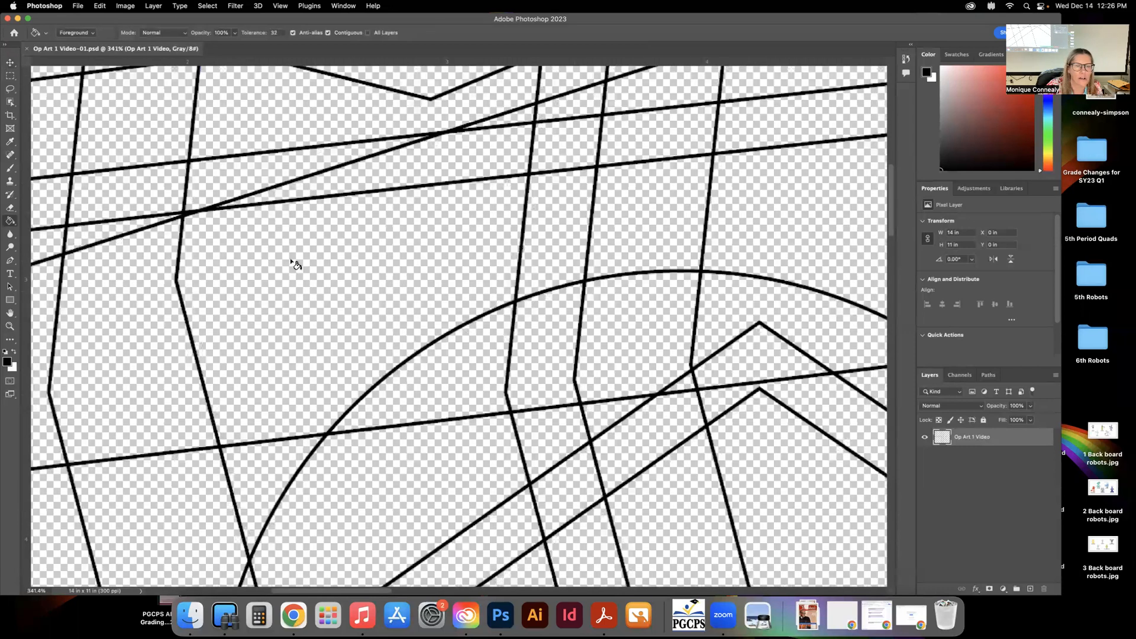
pyautogui.click(513, 189)
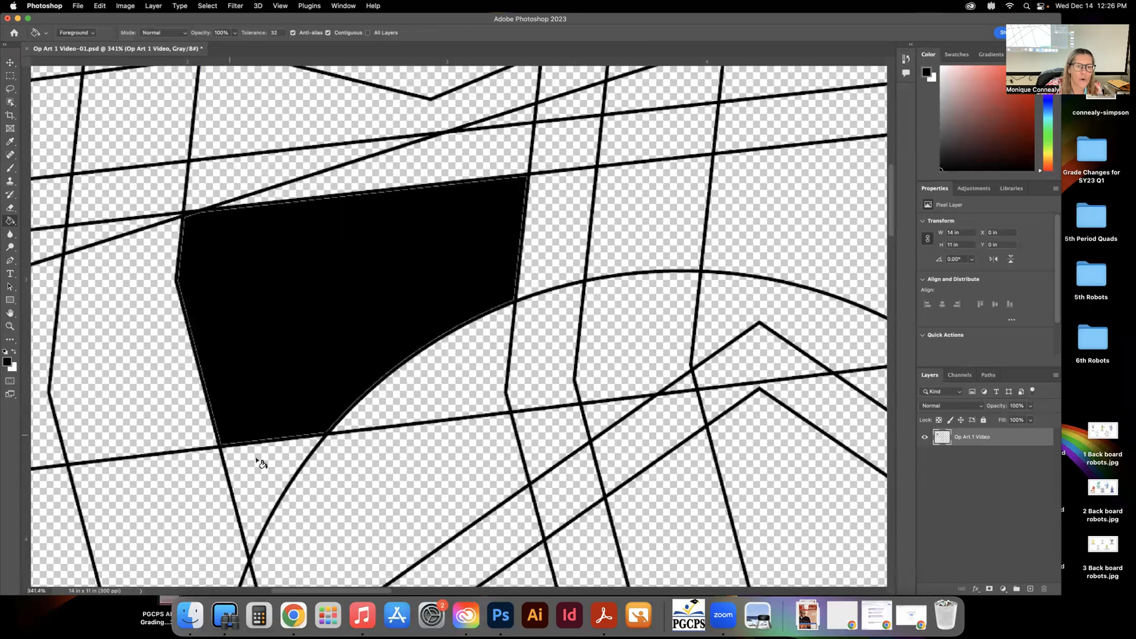
pyautogui.press('super+z')
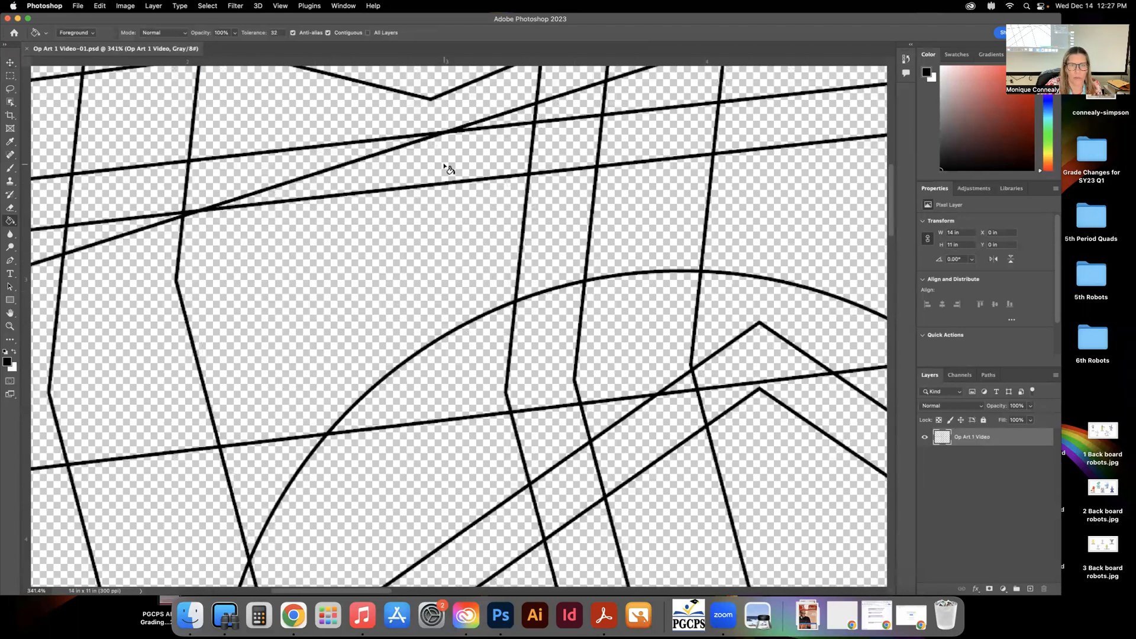
# - Flatten the drawing and convert it to Bitmap mode with 300 pixels/inch output, using the 50% Threshold method
pyautogui.press('super+0')
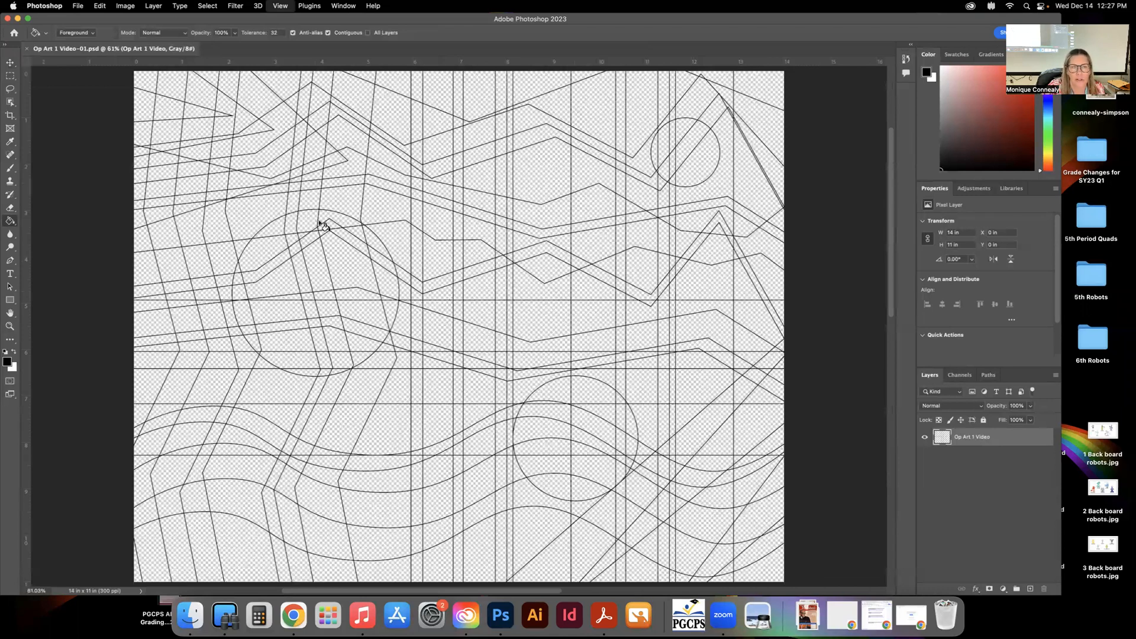
pyautogui.moveTo(278, 213); pyautogui.dragTo(462, 244)
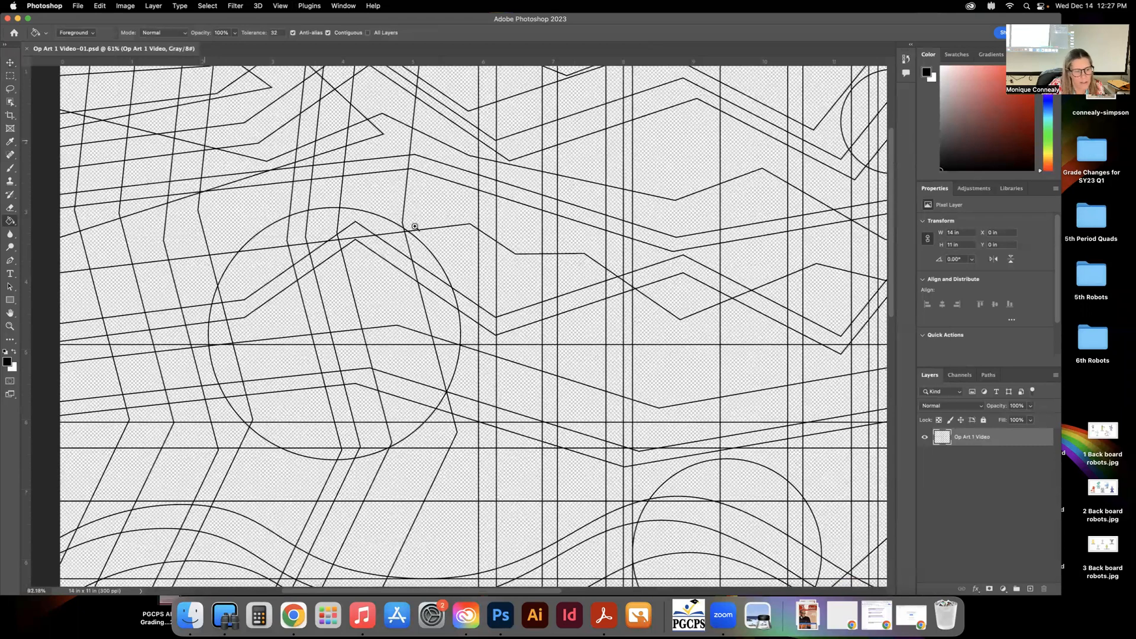
pyautogui.moveTo(415, 226); pyautogui.dragTo(297, 239)
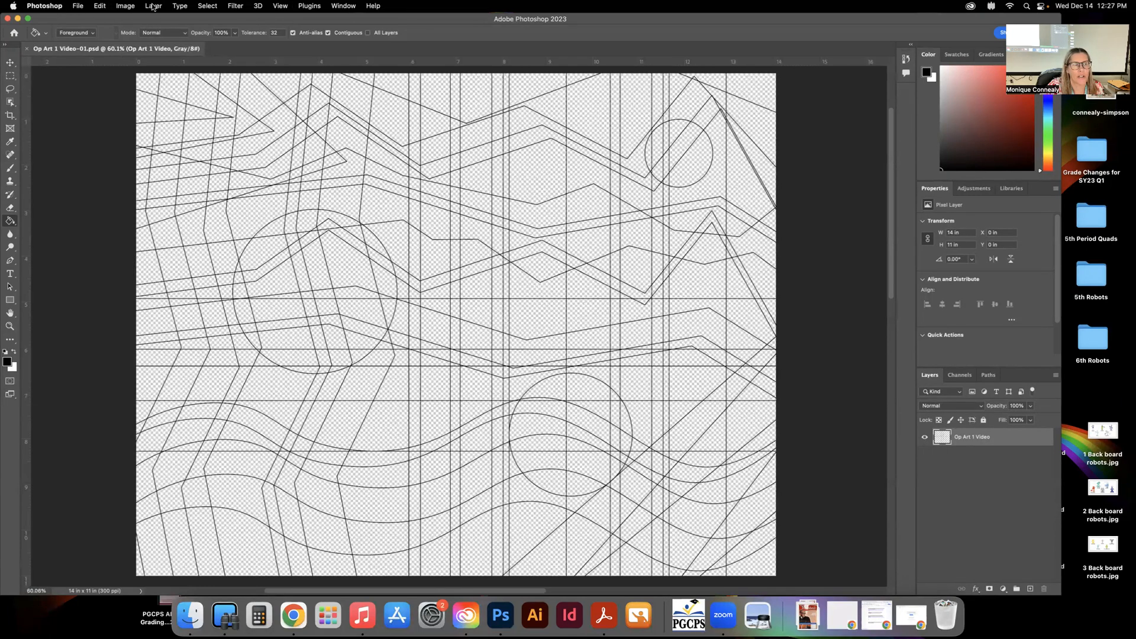
pyautogui.click(124, 6)
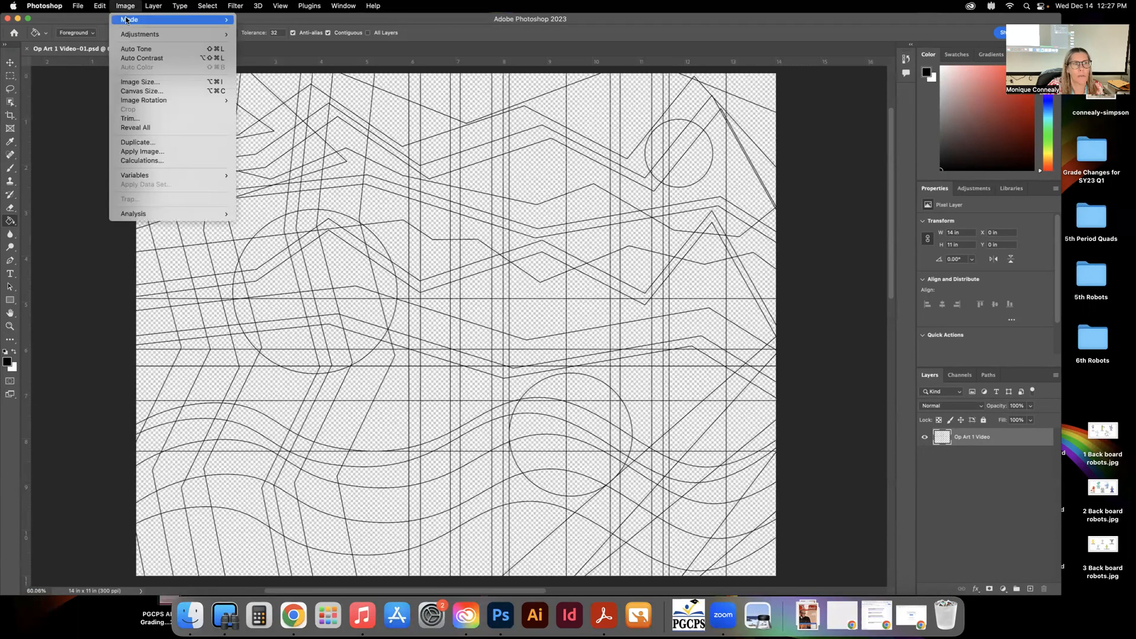
pyautogui.moveTo(129, 20)
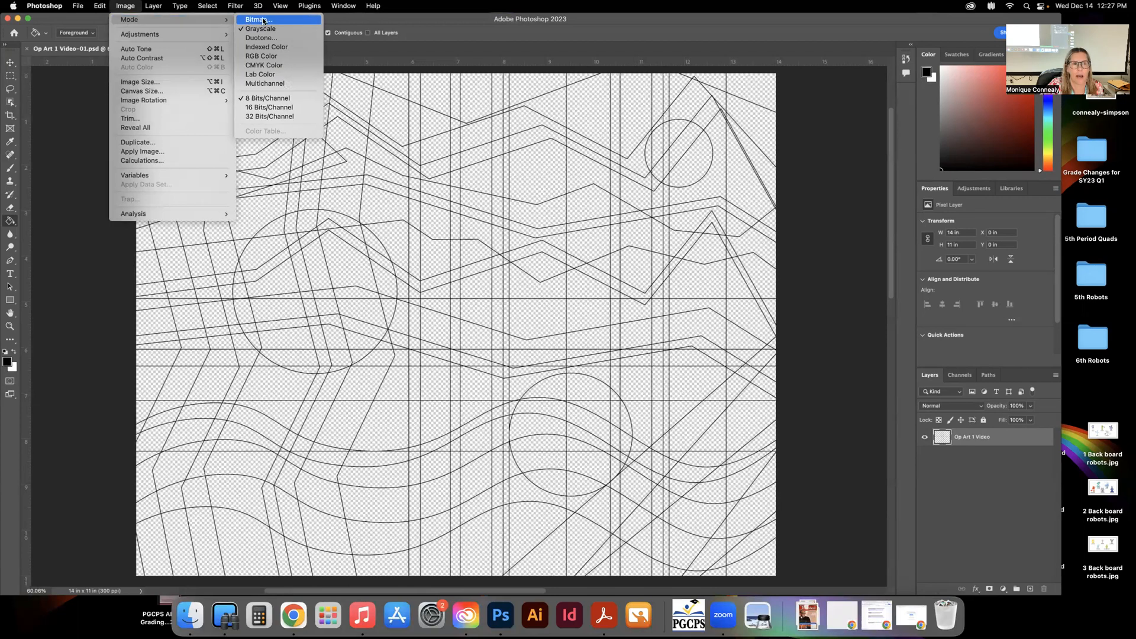
pyautogui.click(262, 19)
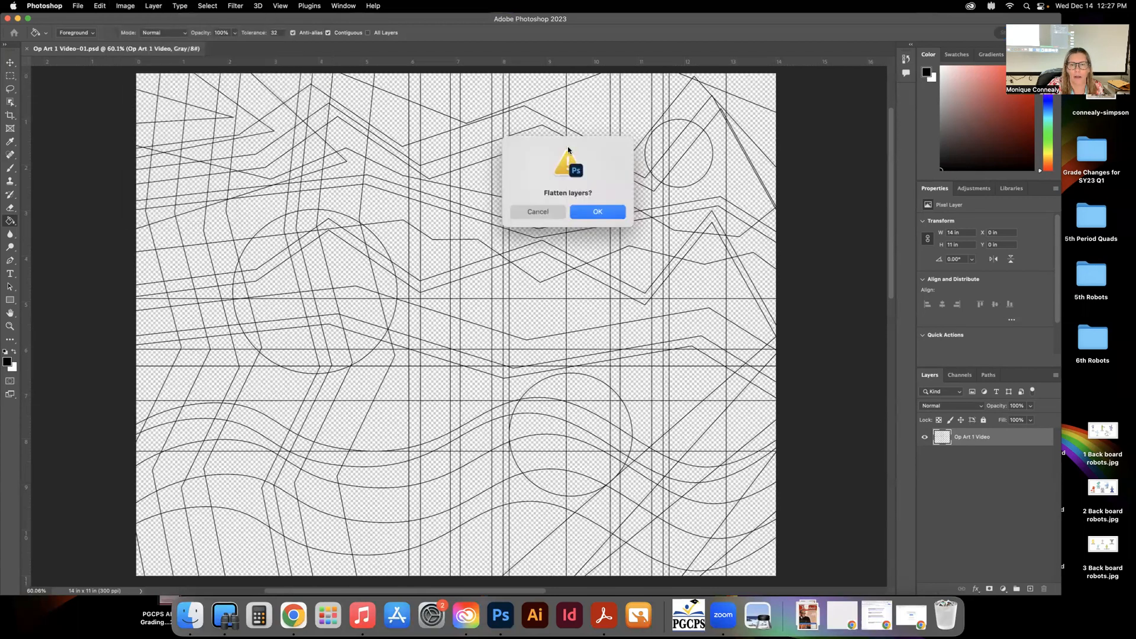
pyautogui.click(605, 211)
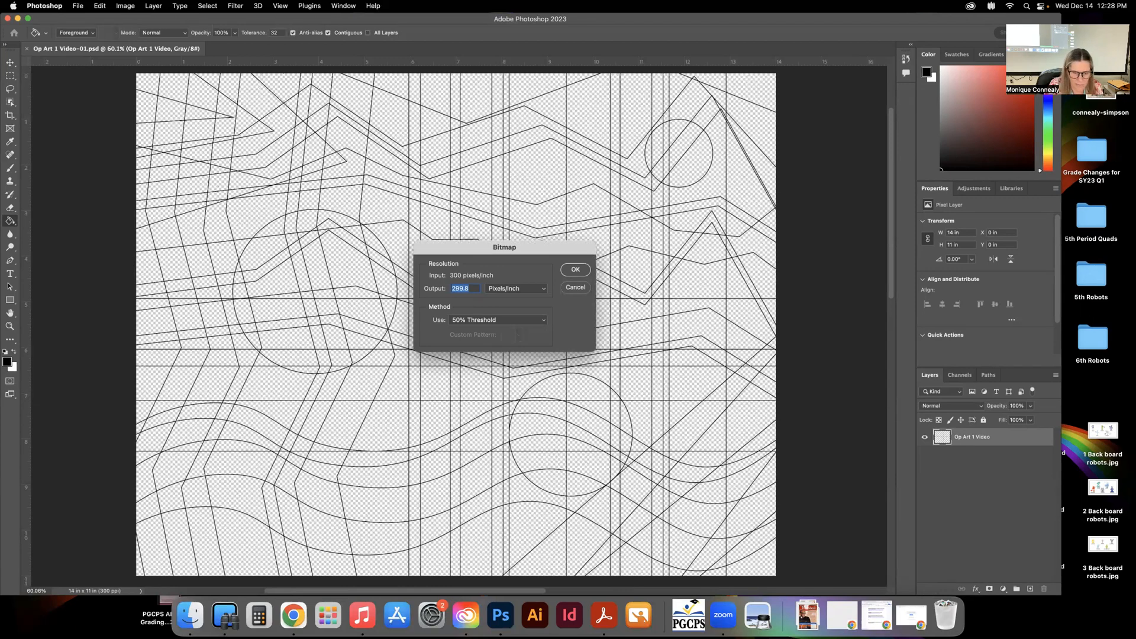
pyautogui.write('300')
pyautogui.press('Tab')
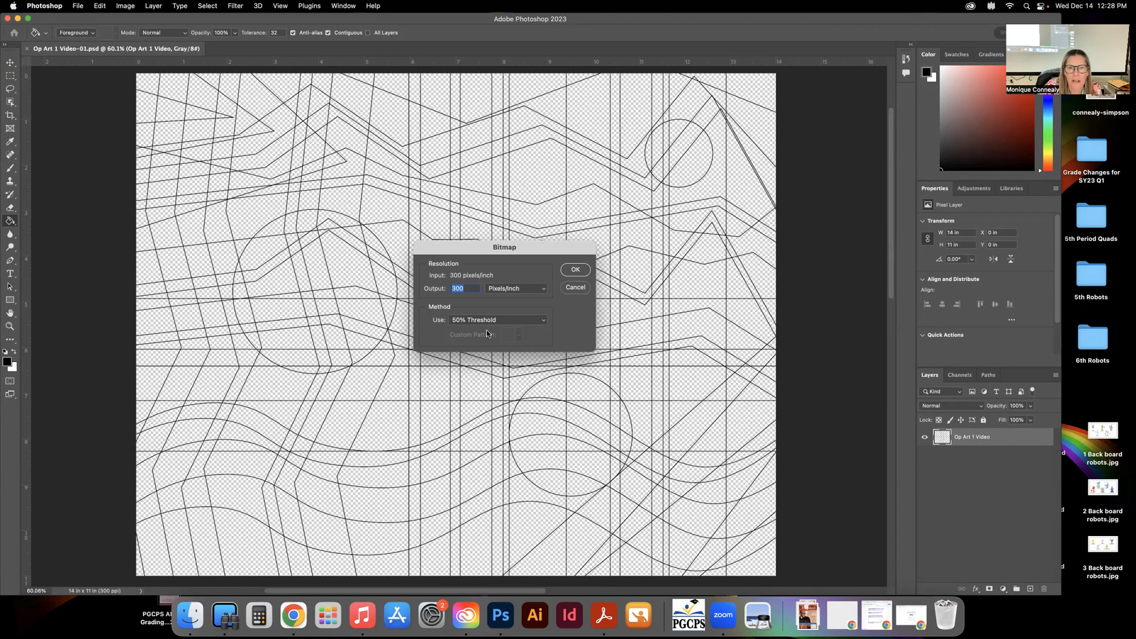
pyautogui.click(545, 321)
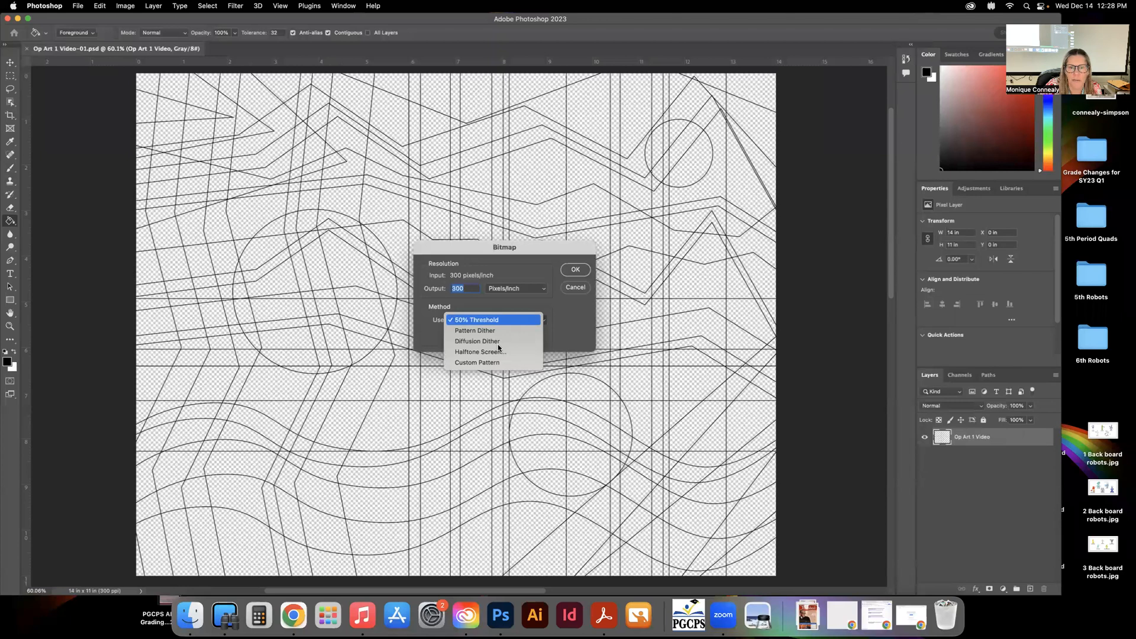
pyautogui.click(470, 322)
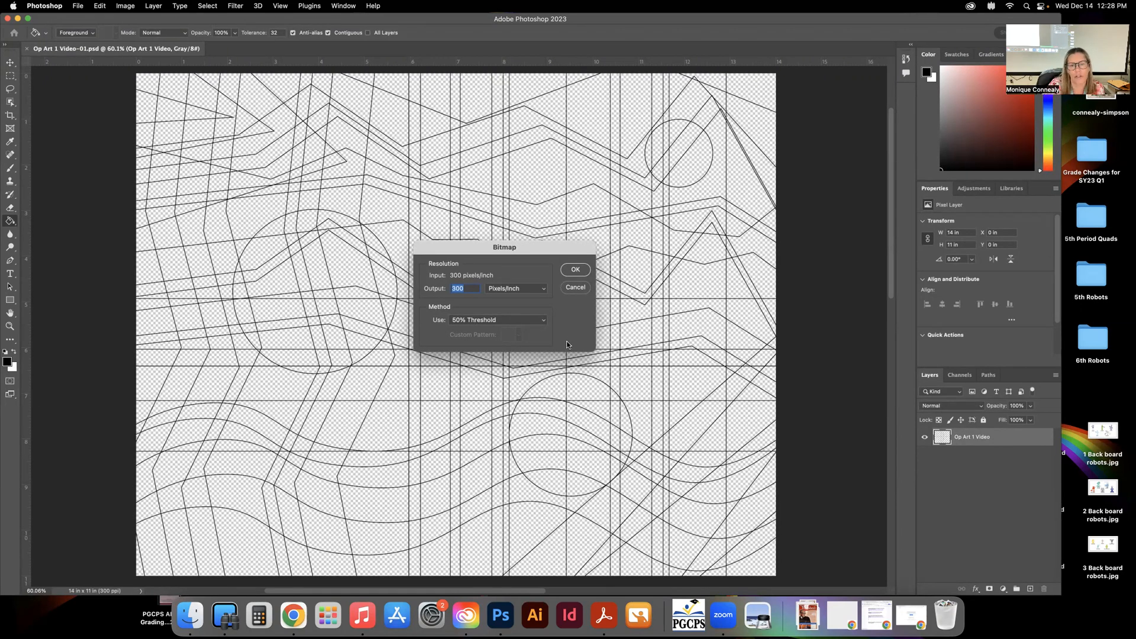
pyautogui.click(573, 269)
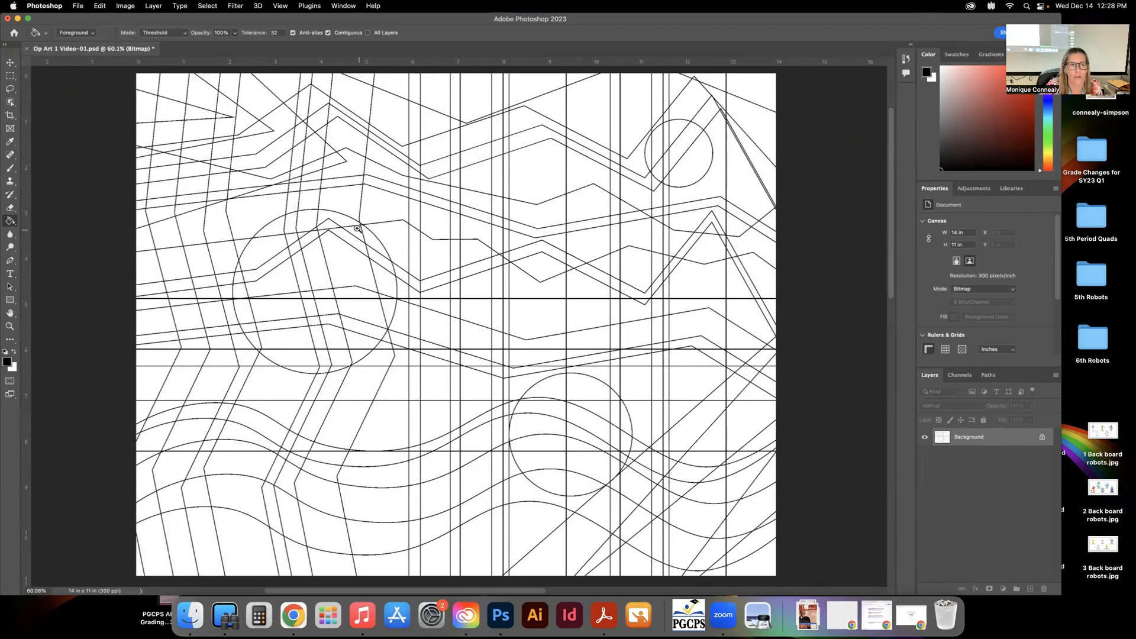
# - Inspect the bitmap lines around the large circle down to individual pixels, and fit the whole drawing on screen
pyautogui.scroll(2, 364, 225)
pyautogui.scroll(5, 420, 236)
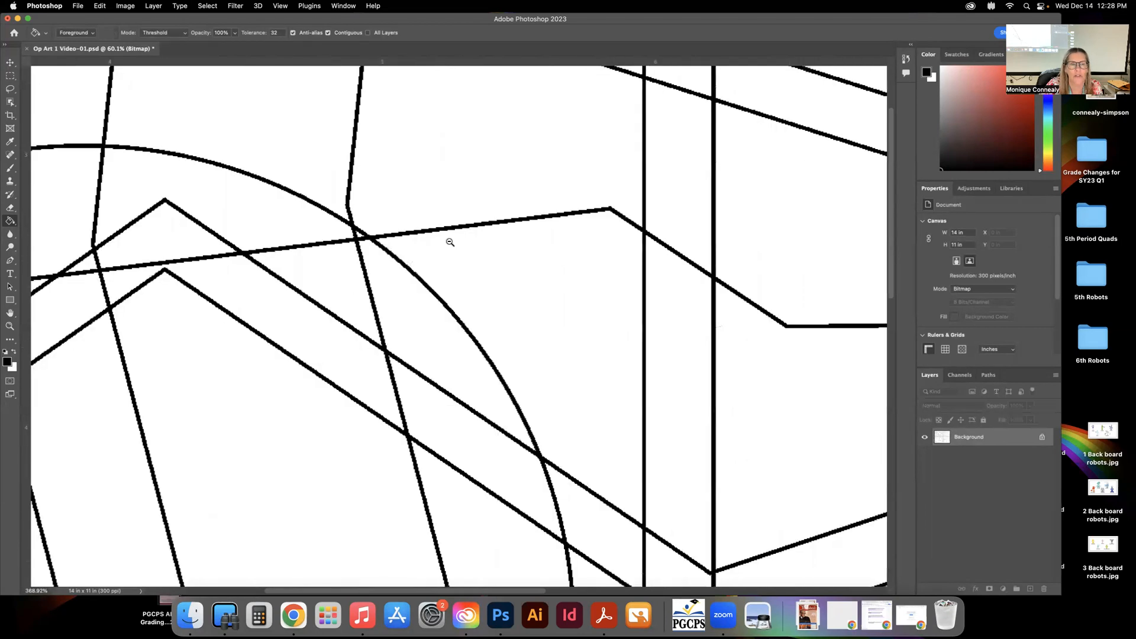
pyautogui.scroll(2, 497, 247)
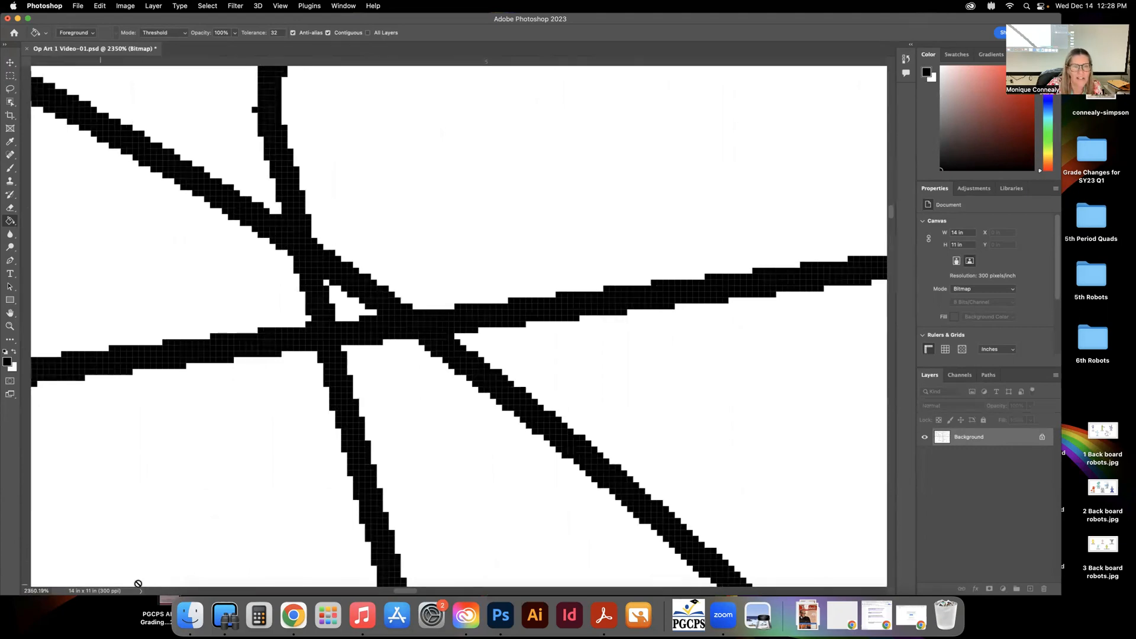
pyautogui.moveTo(484, 361); pyautogui.dragTo(365, 355)
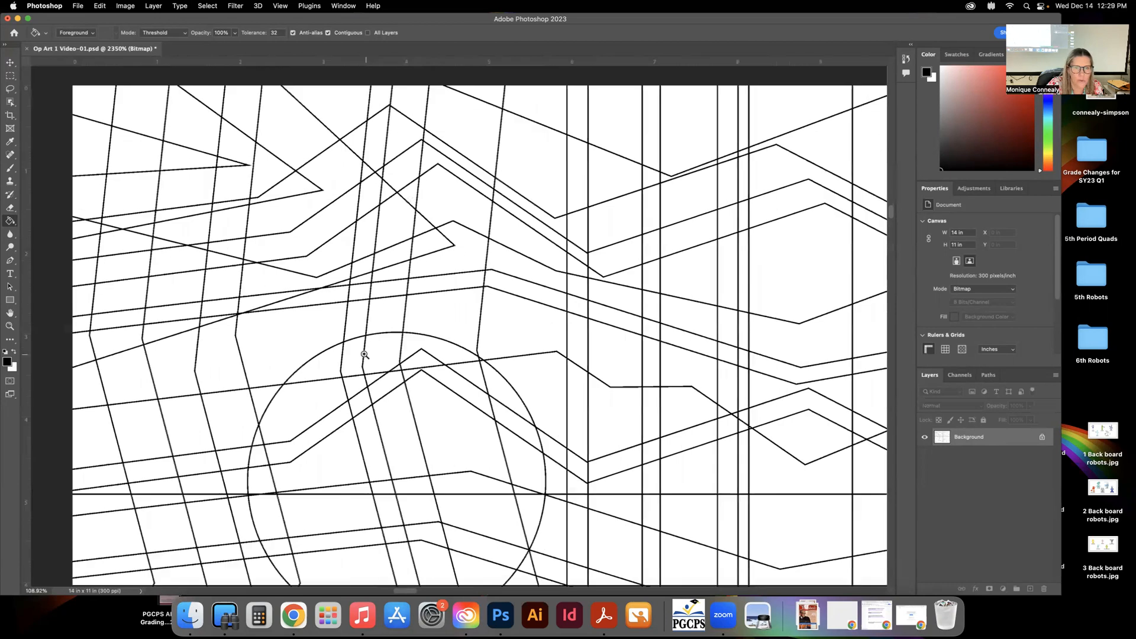
pyautogui.press('super+space')
pyautogui.moveTo(613, 376); pyautogui.dragTo(593, 374)
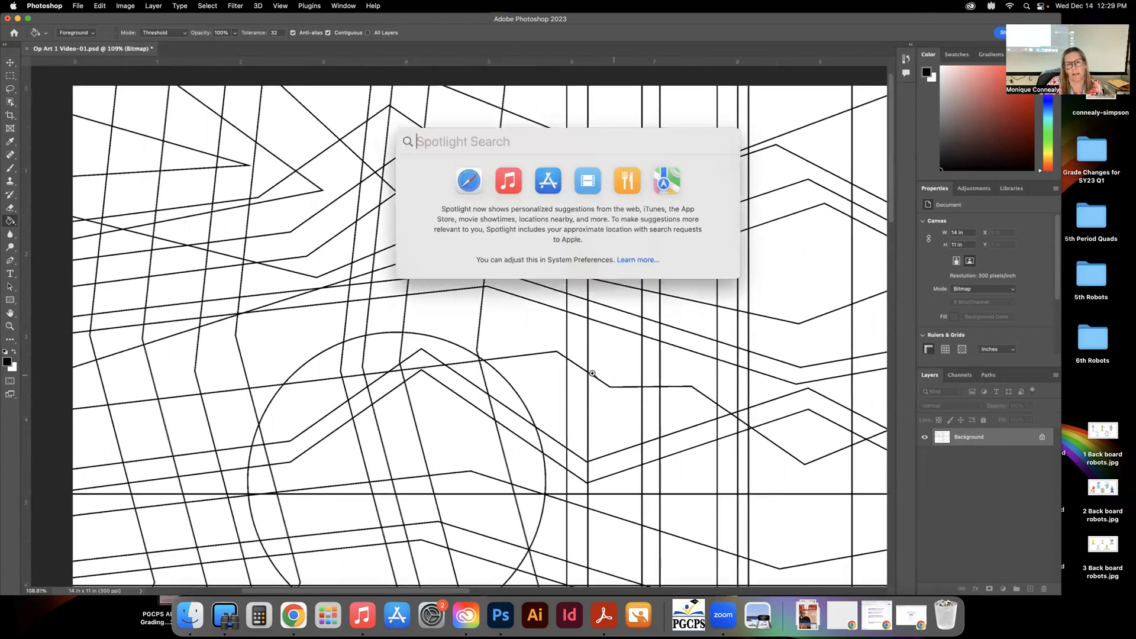
pyautogui.press('super+0')
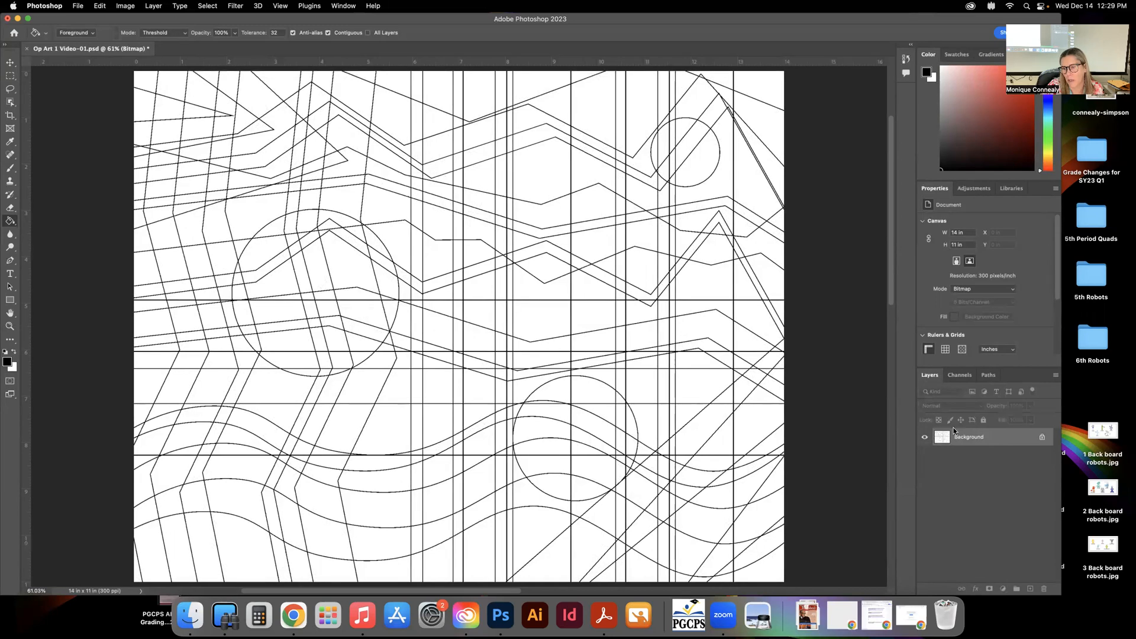
# - Convert the bitmap image back to Grayscale mode with a size ratio of 1
pyautogui.click(1054, 375)
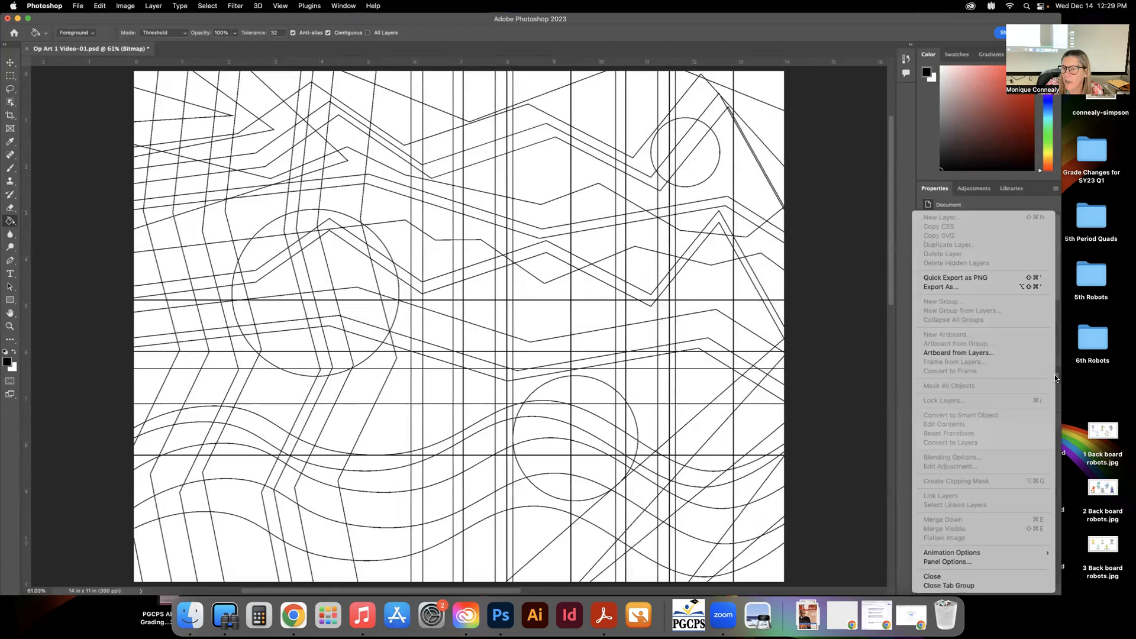
pyautogui.click(858, 317)
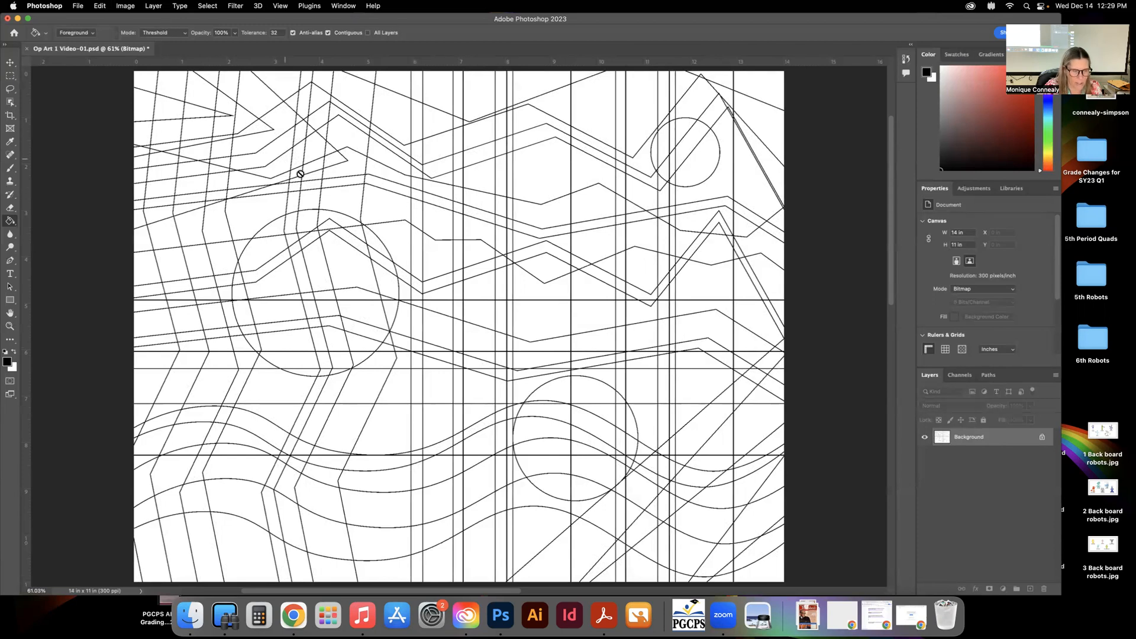
pyautogui.click(125, 6)
pyautogui.moveTo(127, 21)
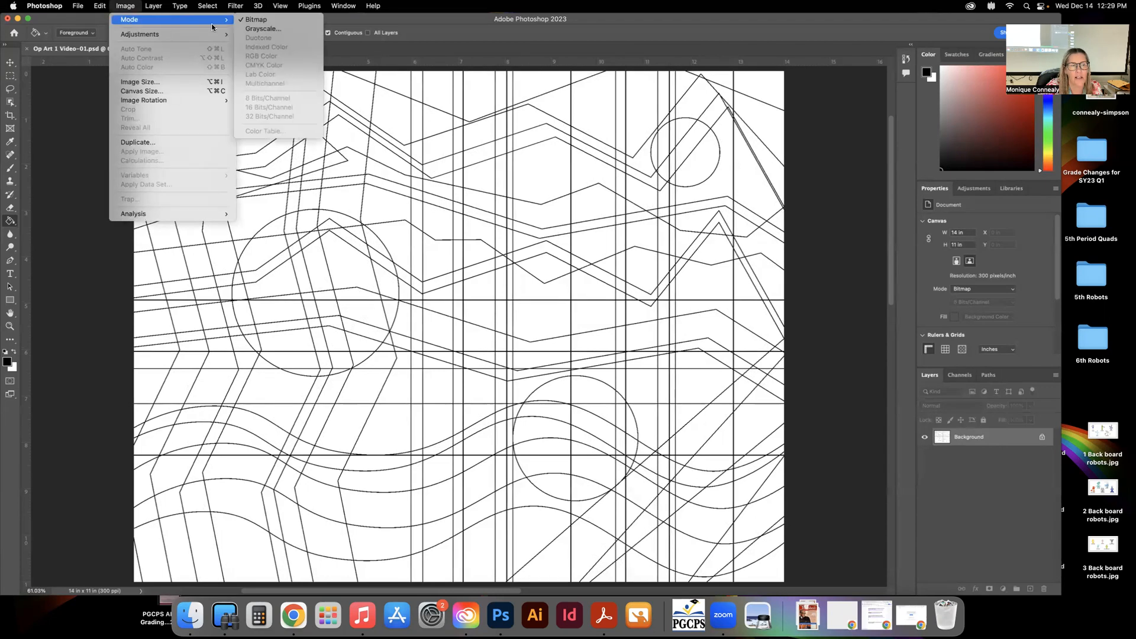
pyautogui.click(293, 29)
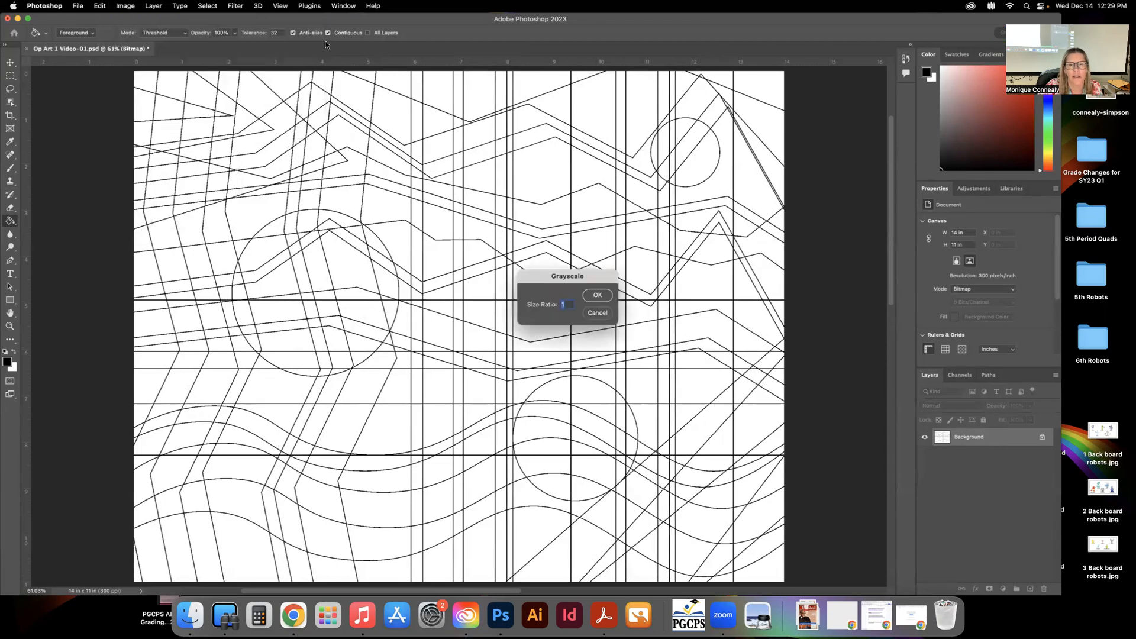
pyautogui.click(594, 296)
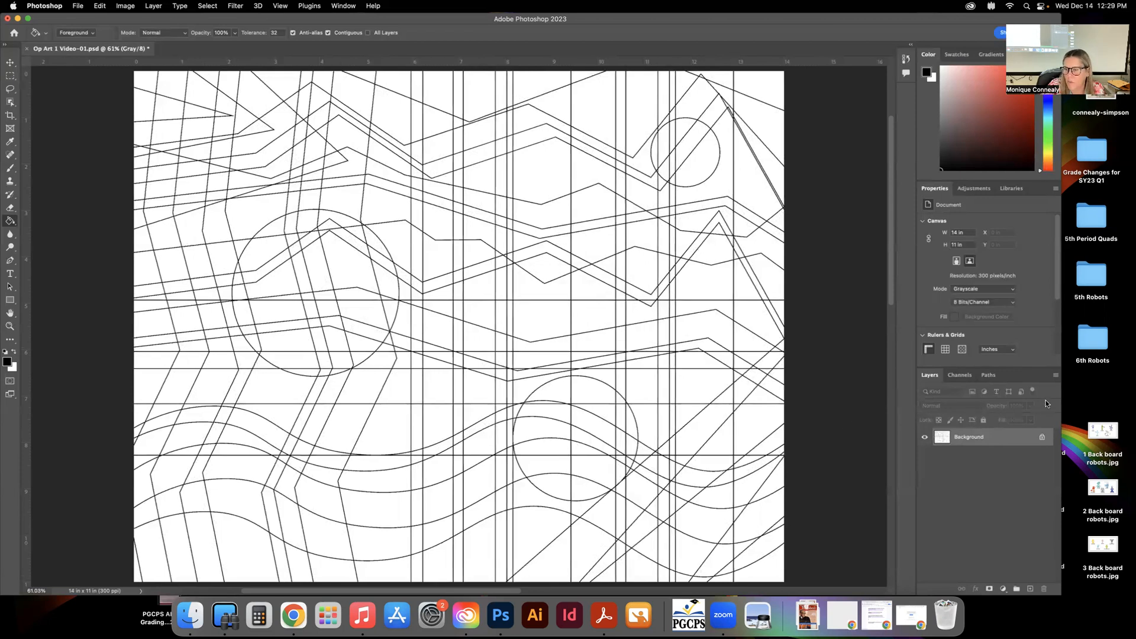
# - Duplicate the Background layer and name the copy Checkers
pyautogui.moveTo(388, 310)
pyautogui.mouseDown()
pyautogui.moveTo(519, 334)
pyautogui.moveTo(387, 316)
pyautogui.mouseUp()
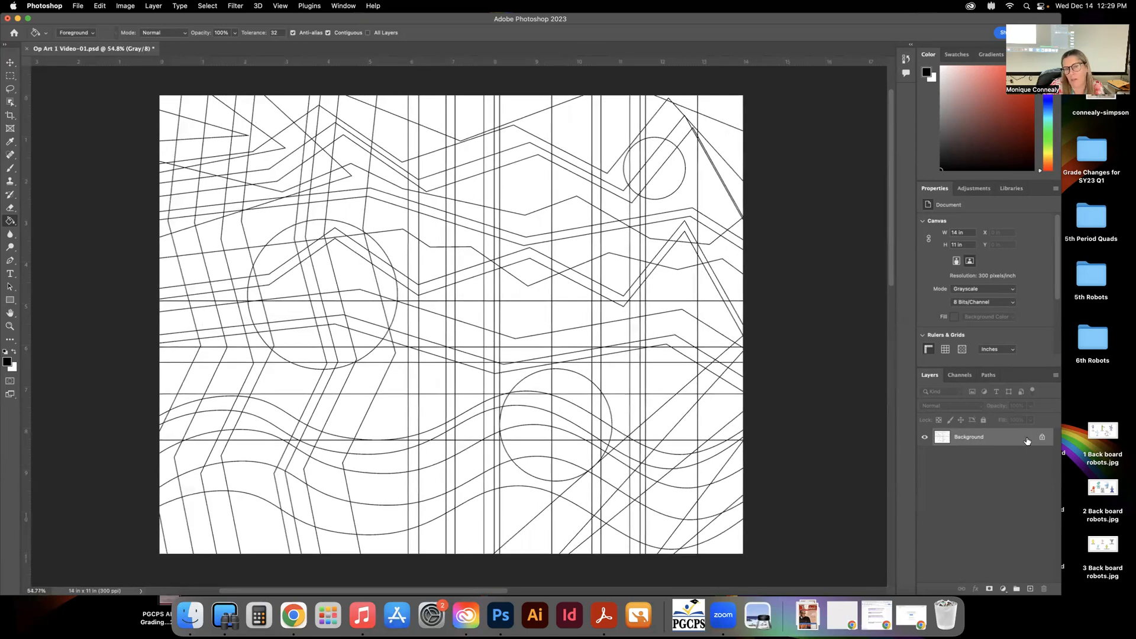
pyautogui.rightClick(972, 438)
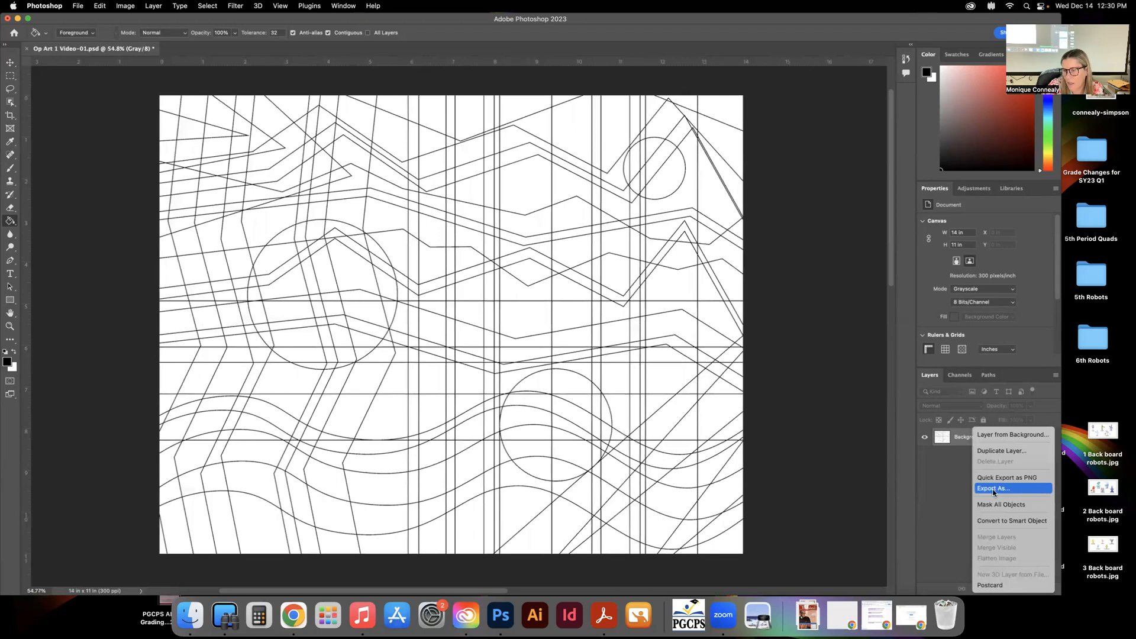
pyautogui.click(991, 453)
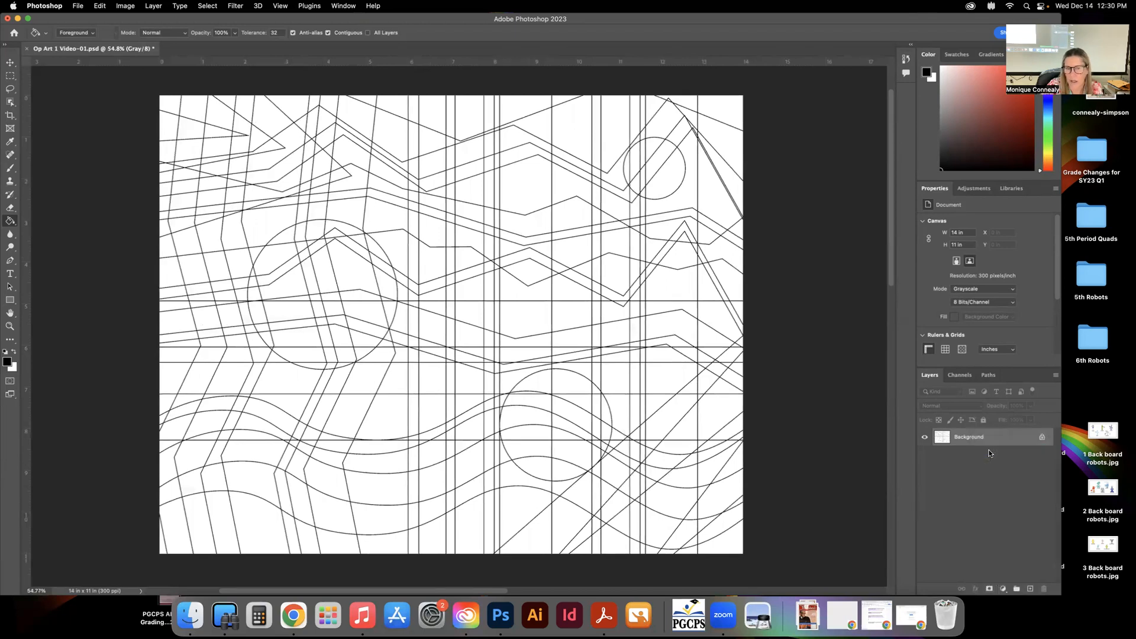
pyautogui.write('CHe')
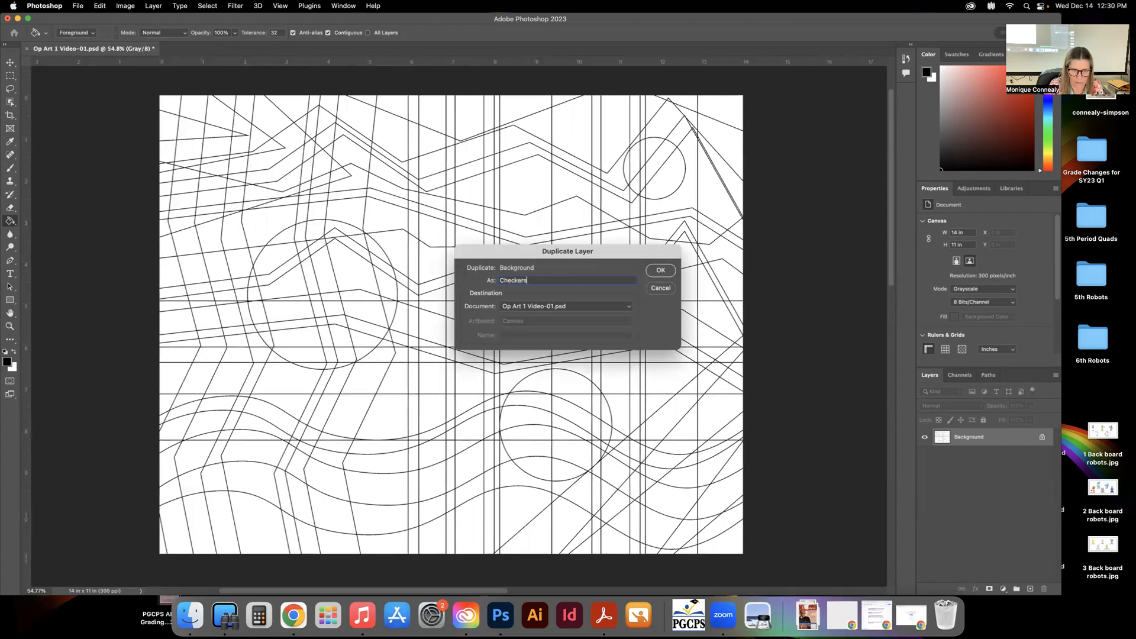
pyautogui.press('Return')
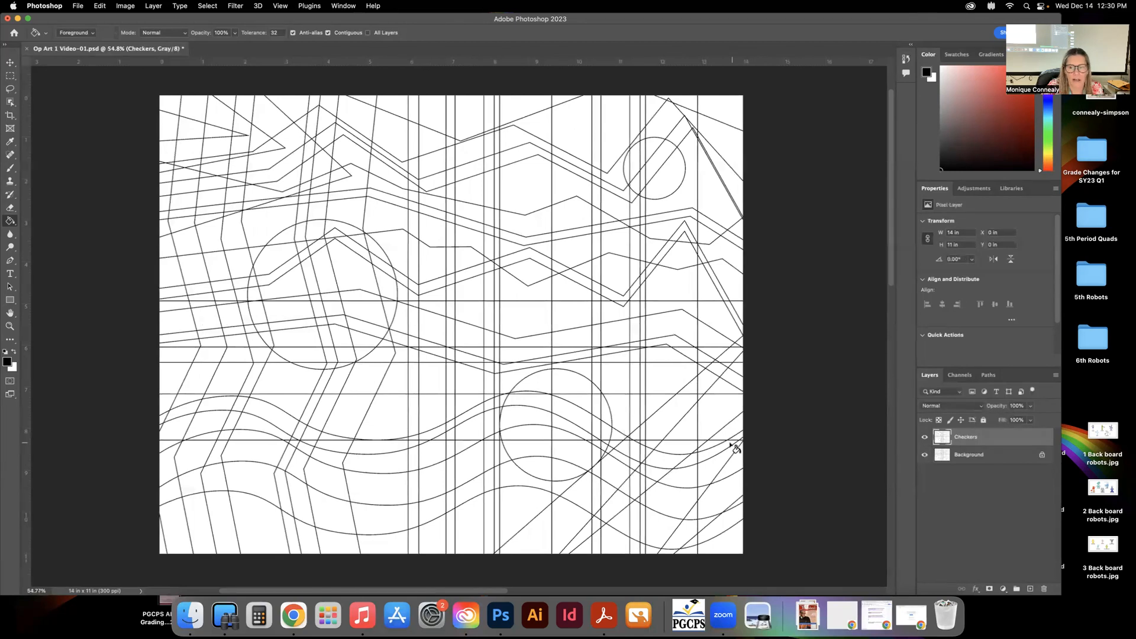
# - Activate the Paint Bucket tool and set the foreground color to black, 000000
pyautogui.click(10, 221)
pyautogui.click(46, 220)
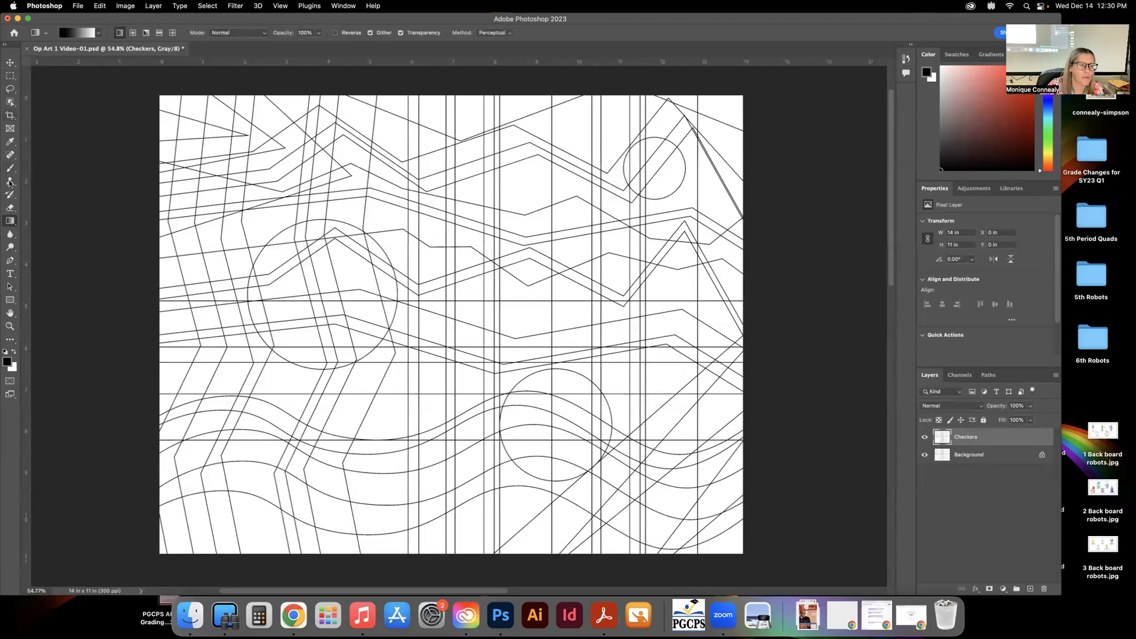
pyautogui.click(9, 223)
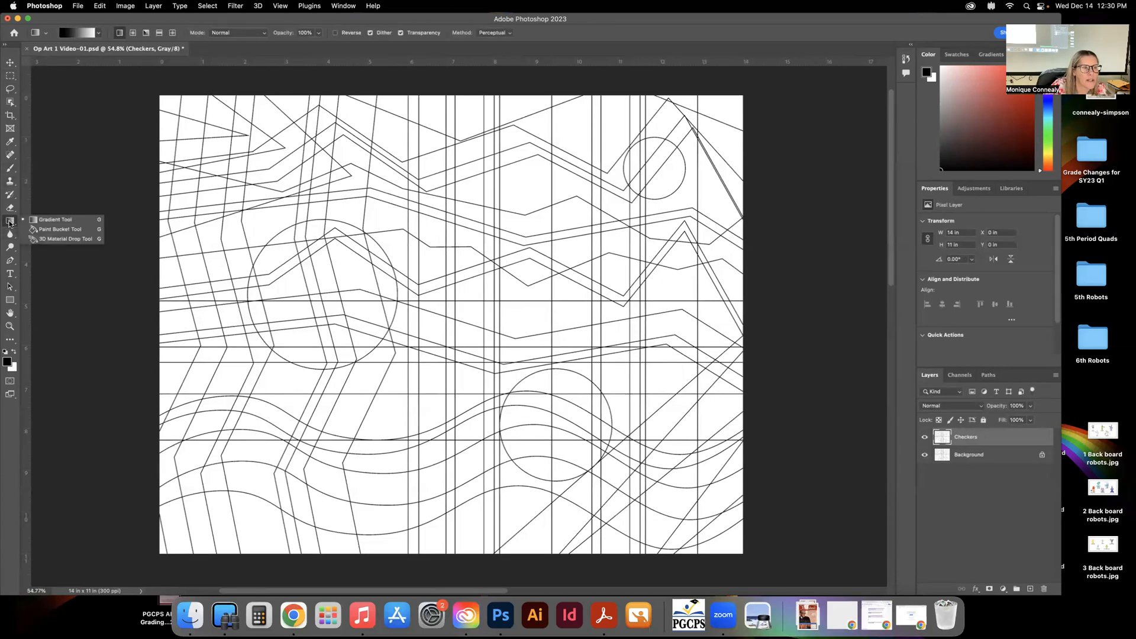
pyautogui.click(58, 230)
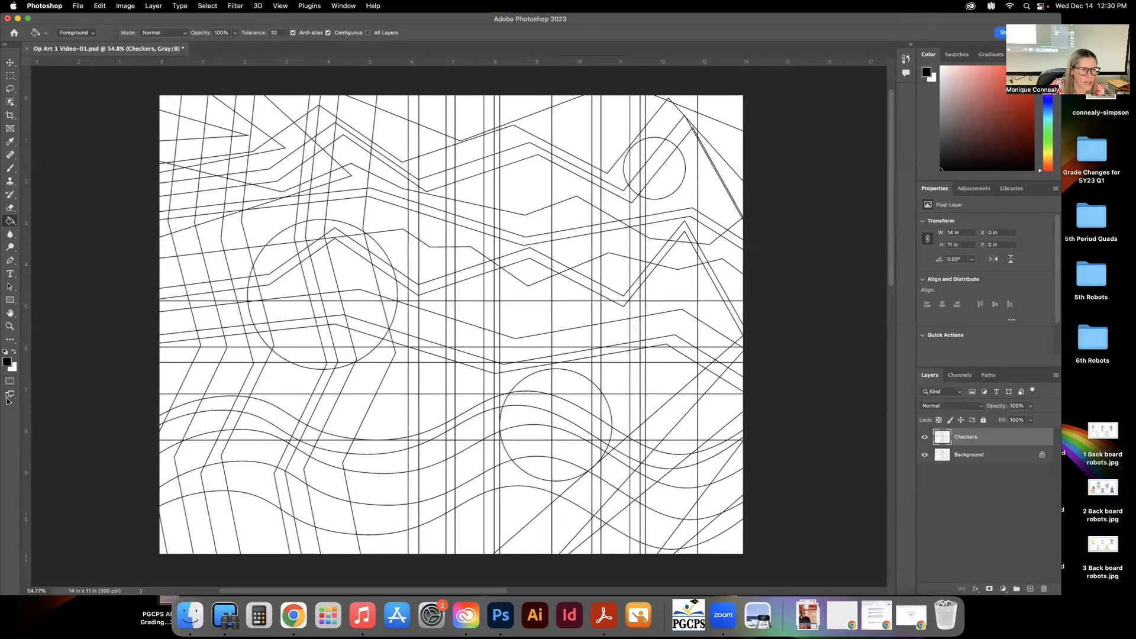
pyautogui.click(7, 363)
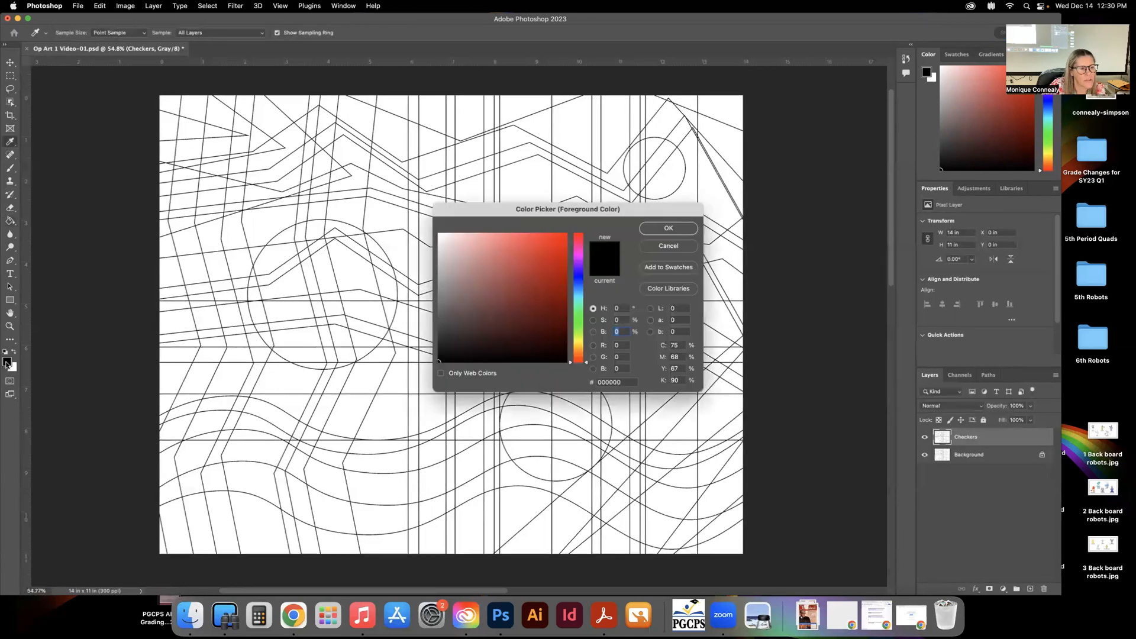
pyautogui.moveTo(527, 356); pyautogui.dragTo(569, 360)
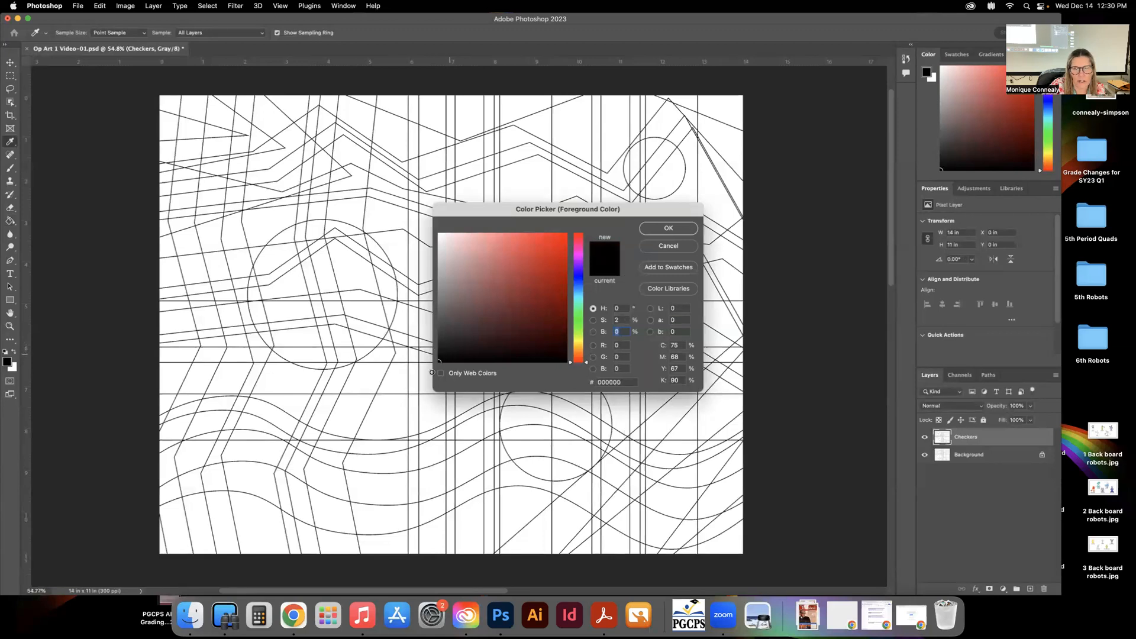
pyautogui.click(673, 233)
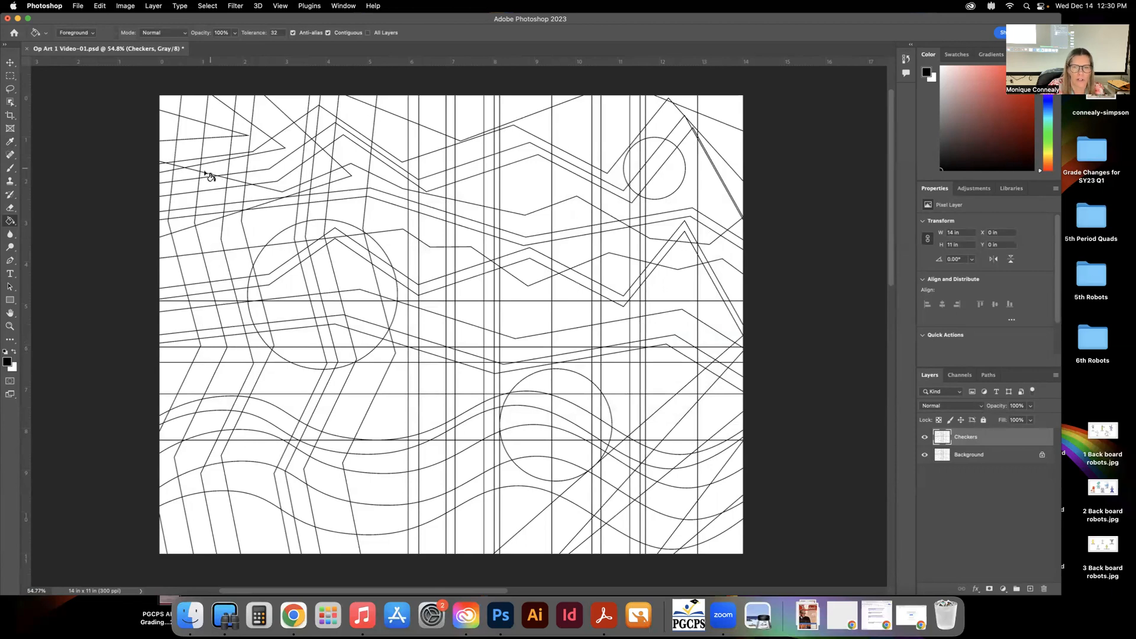
# - Fill the enclosed area in the drawing's upper-left corner with black on the Checkers layer
pyautogui.moveTo(193, 116); pyautogui.dragTo(246, 192)
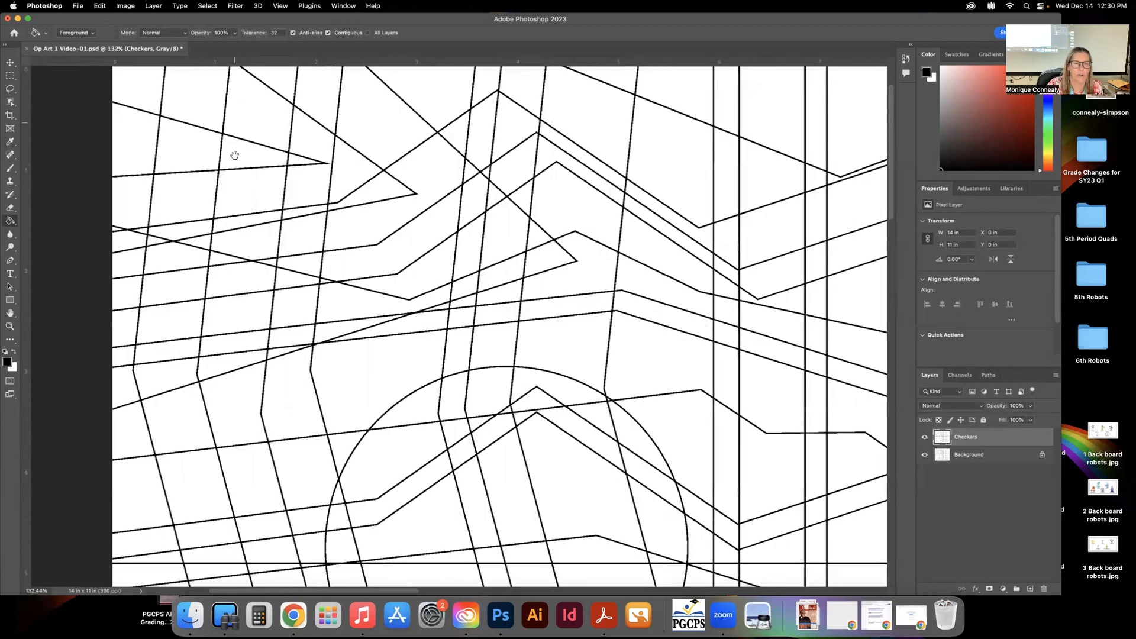
pyautogui.scroll(2, 235, 155)
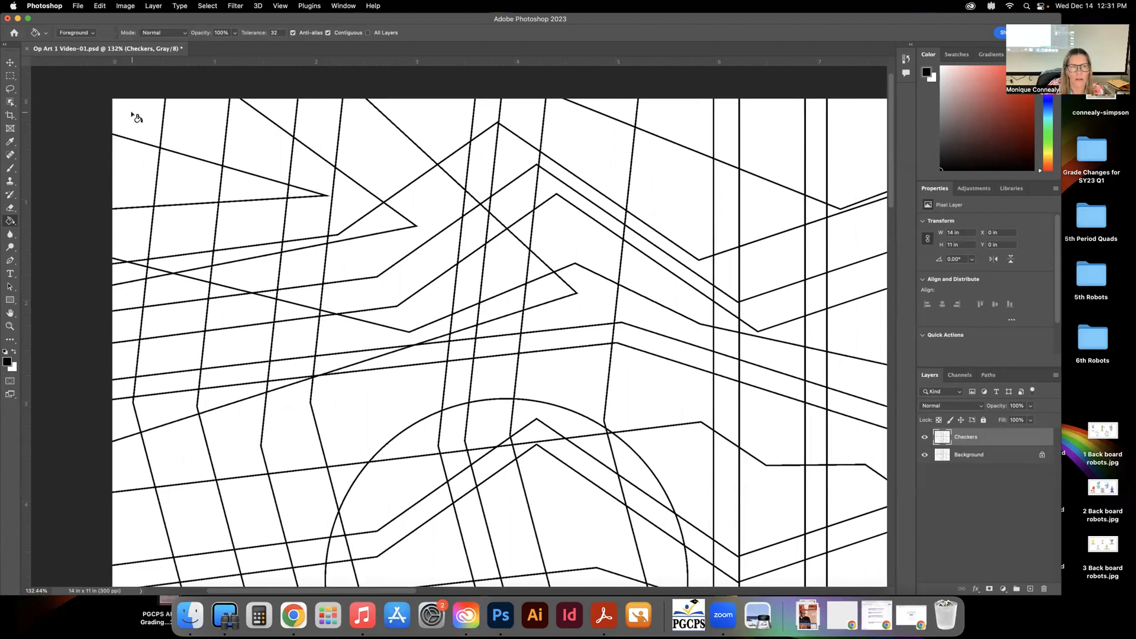
pyautogui.click(132, 115)
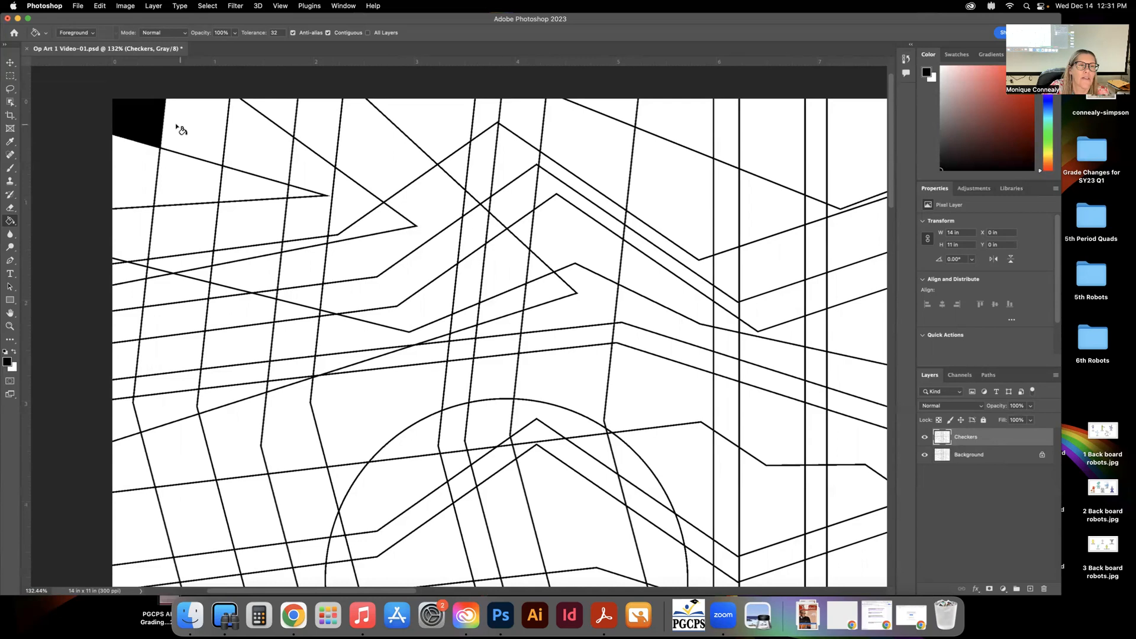
# - Fill alternating areas along the drawing's upper edge with black, plus the small pointed tip of the wedge beneath them
pyautogui.hscroll(-1, 160, 126)
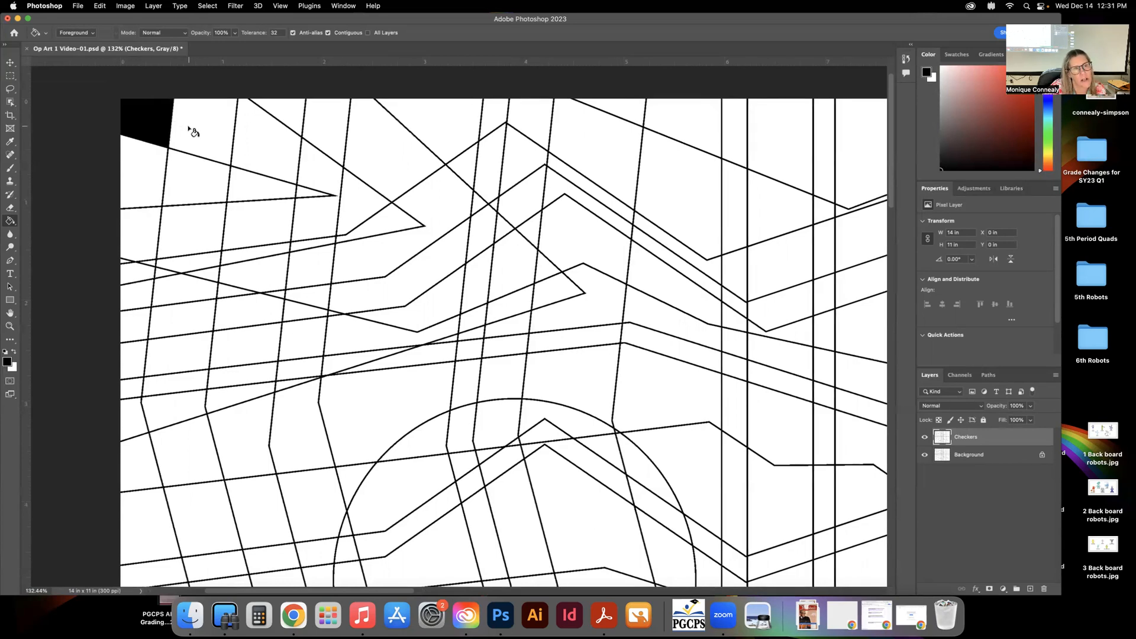
pyautogui.click(247, 136)
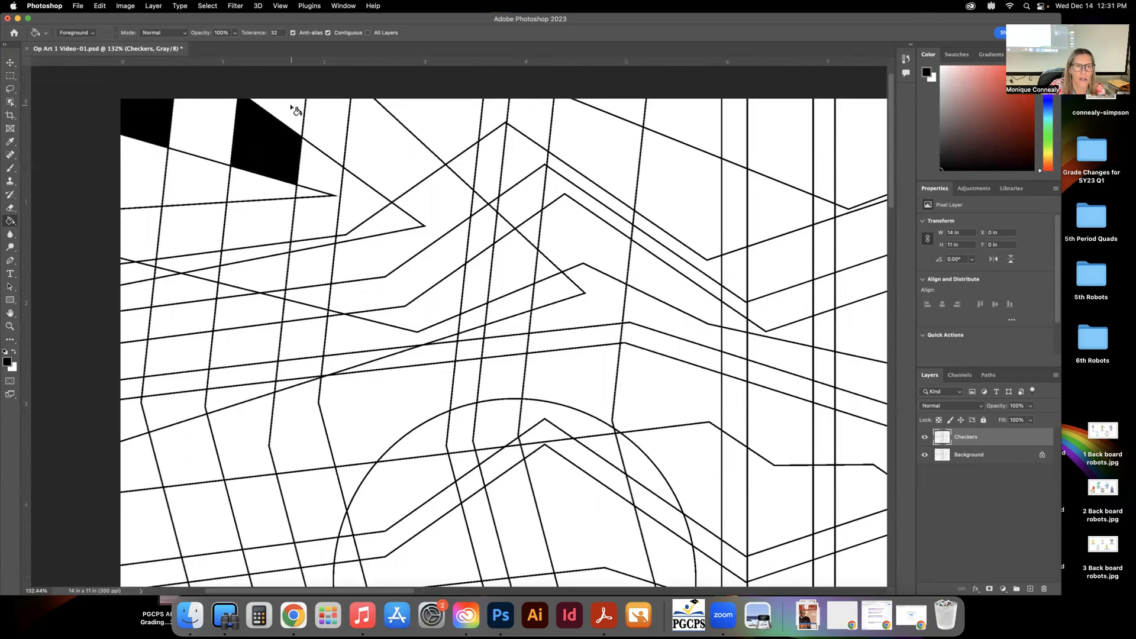
pyautogui.scroll(-1, 301, 113)
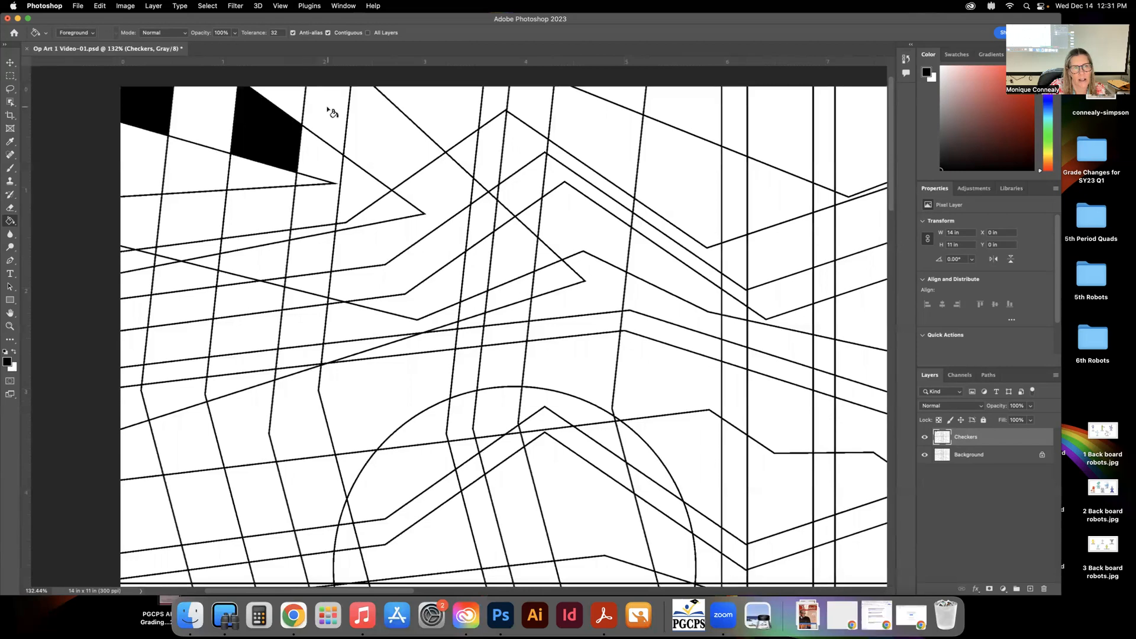
pyautogui.click(327, 109)
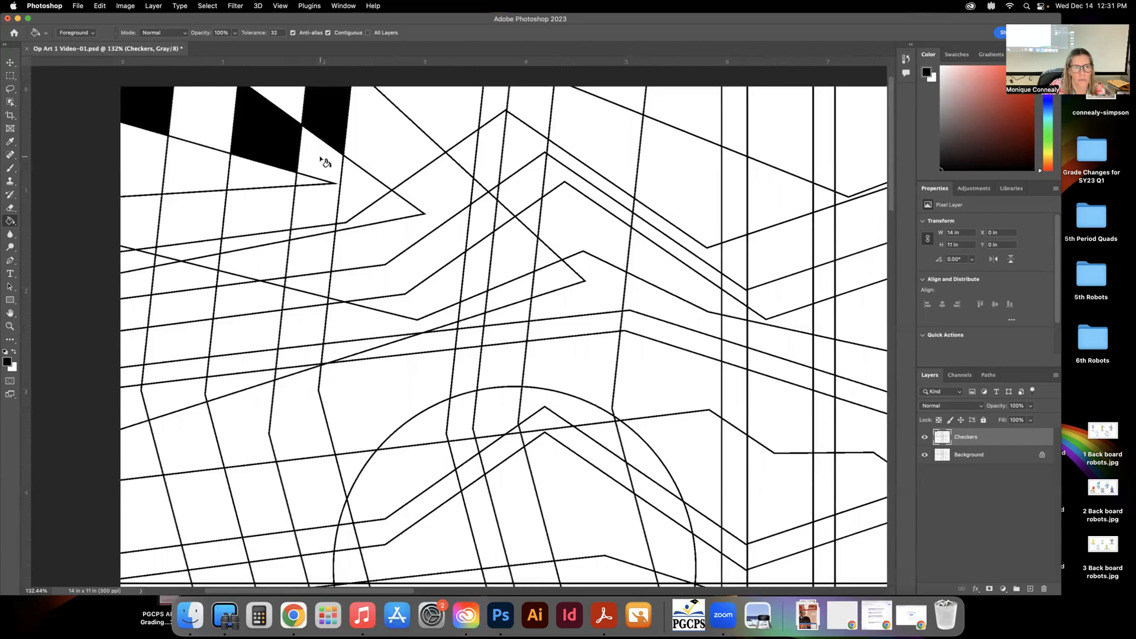
pyautogui.click(311, 183)
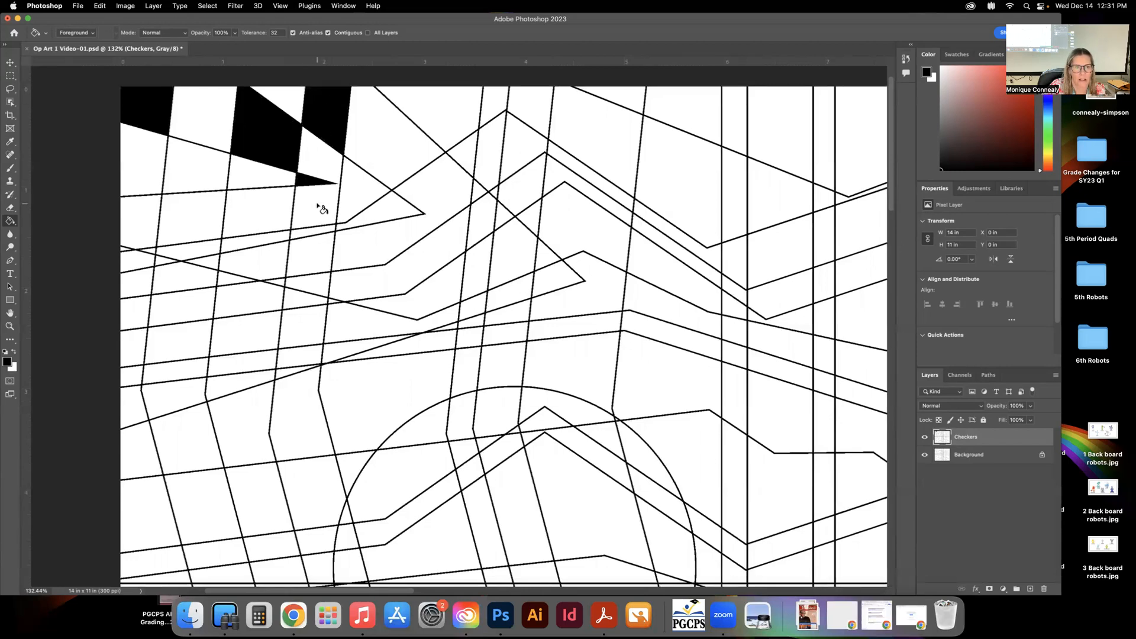
# - Fill alternating cells in the rows beneath with black, from the drawing's left edge to the pointed shape beside the wedge
pyautogui.hscroll(-2, 322, 208)
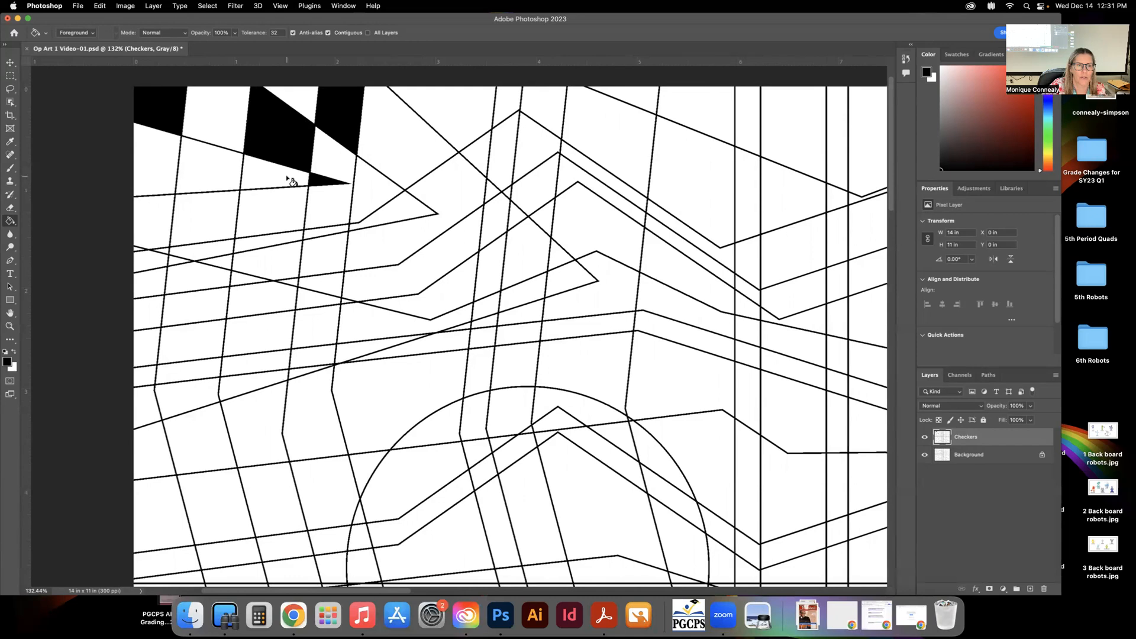
pyautogui.click(283, 213)
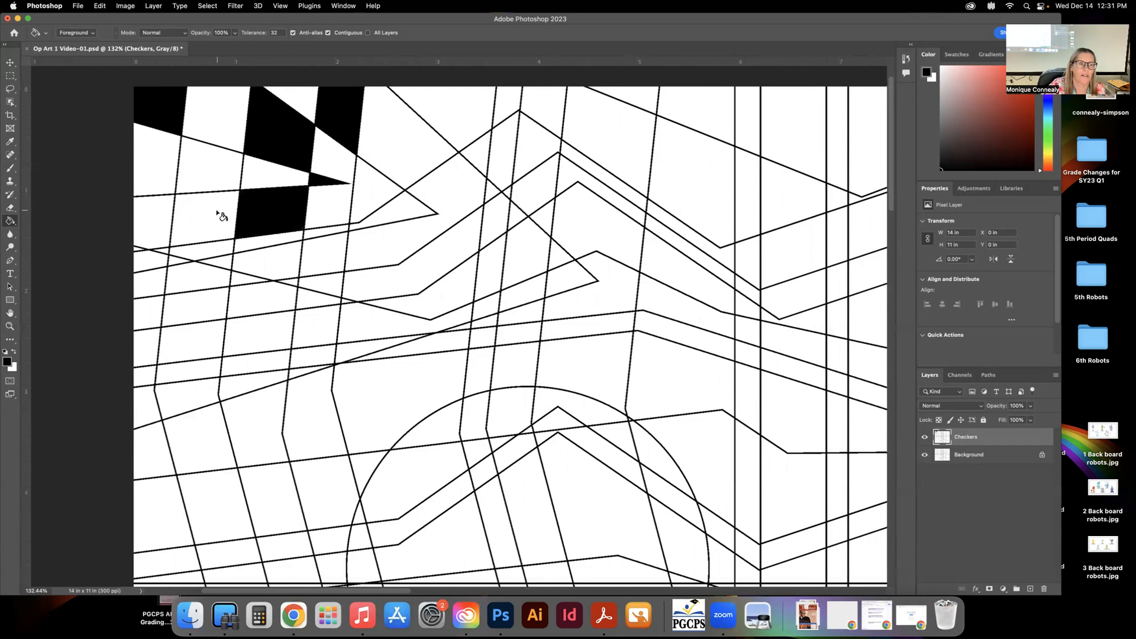
pyautogui.click(158, 213)
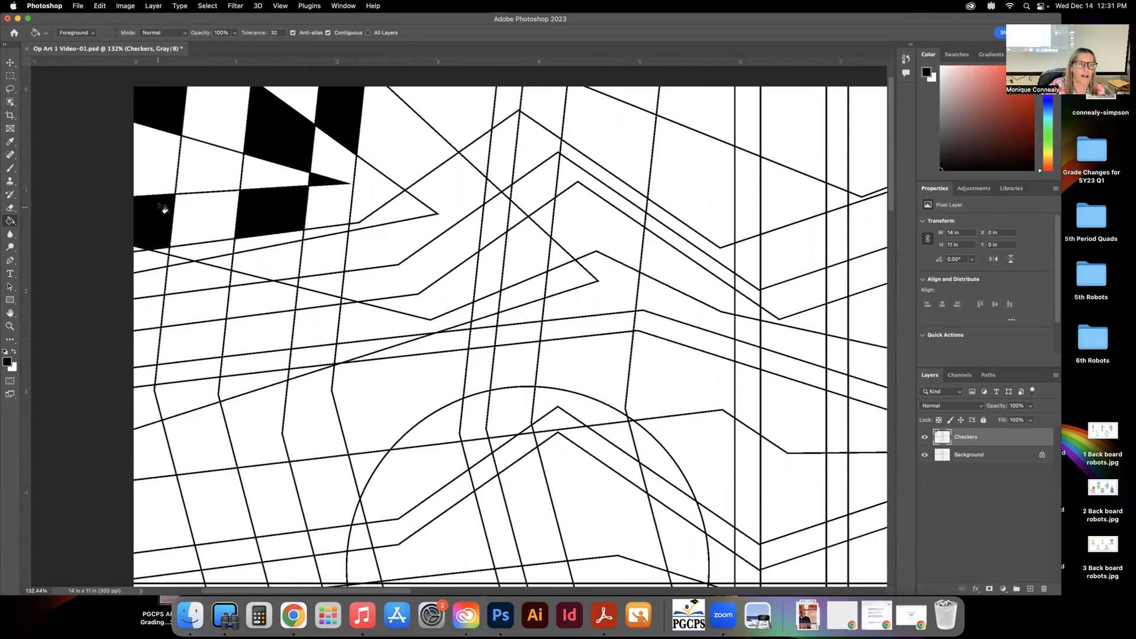
pyautogui.click(212, 172)
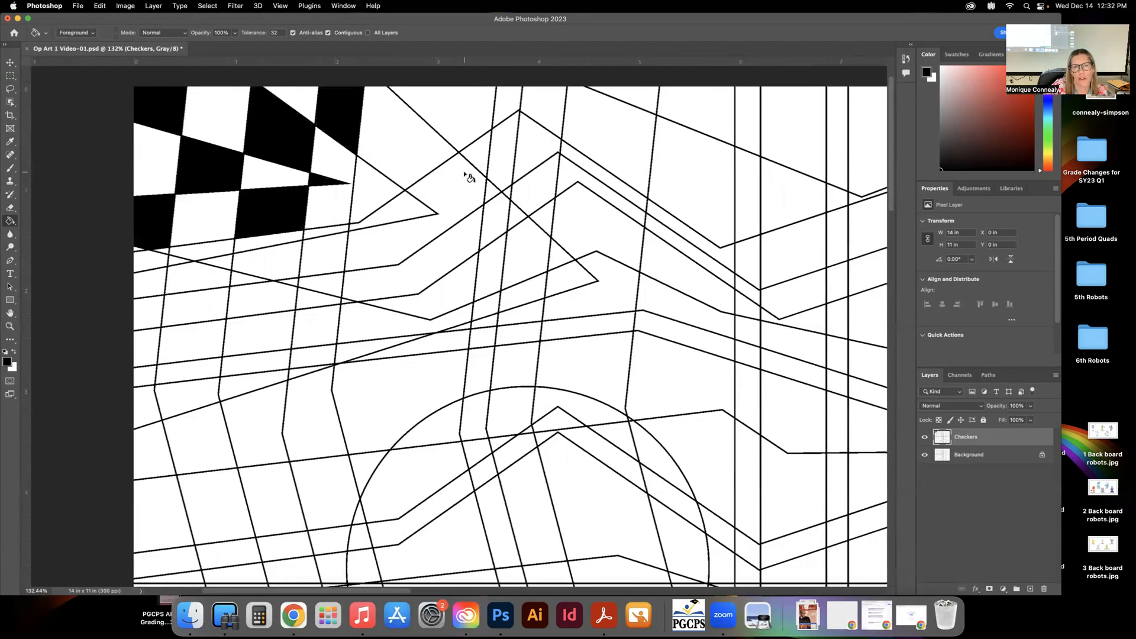
pyautogui.click(383, 198)
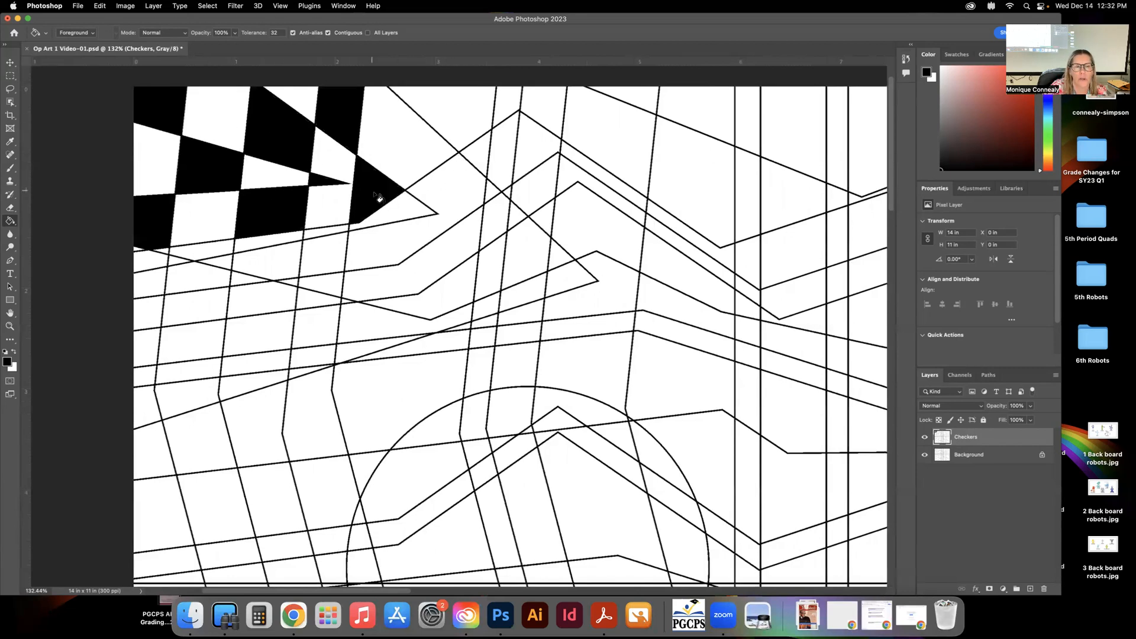
pyautogui.click(329, 230)
pyautogui.click(222, 249)
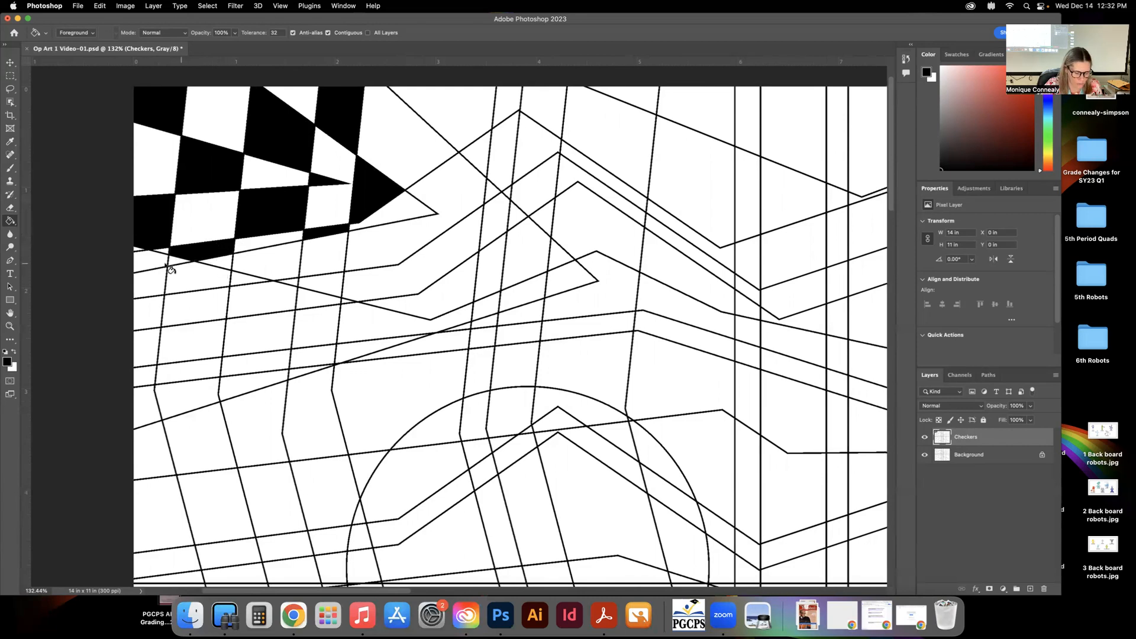
# - Continue the checker pattern downward by filling alternating cells around and below the crossing diagonal lines near the left edge with black
pyautogui.scroll(5, 165, 253)
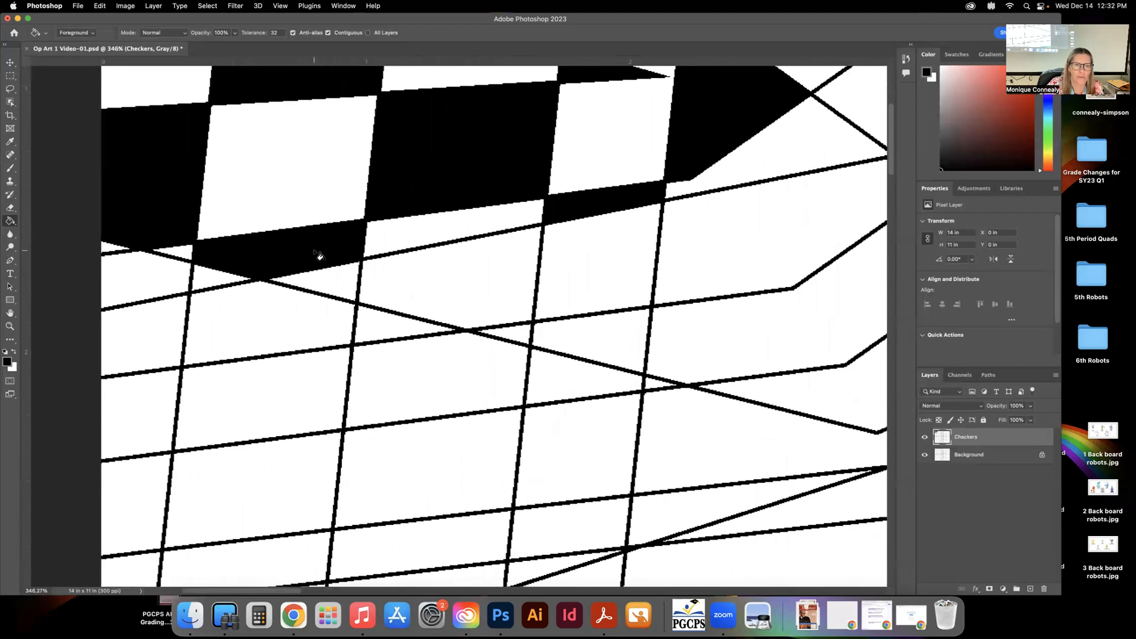
pyautogui.click(299, 328)
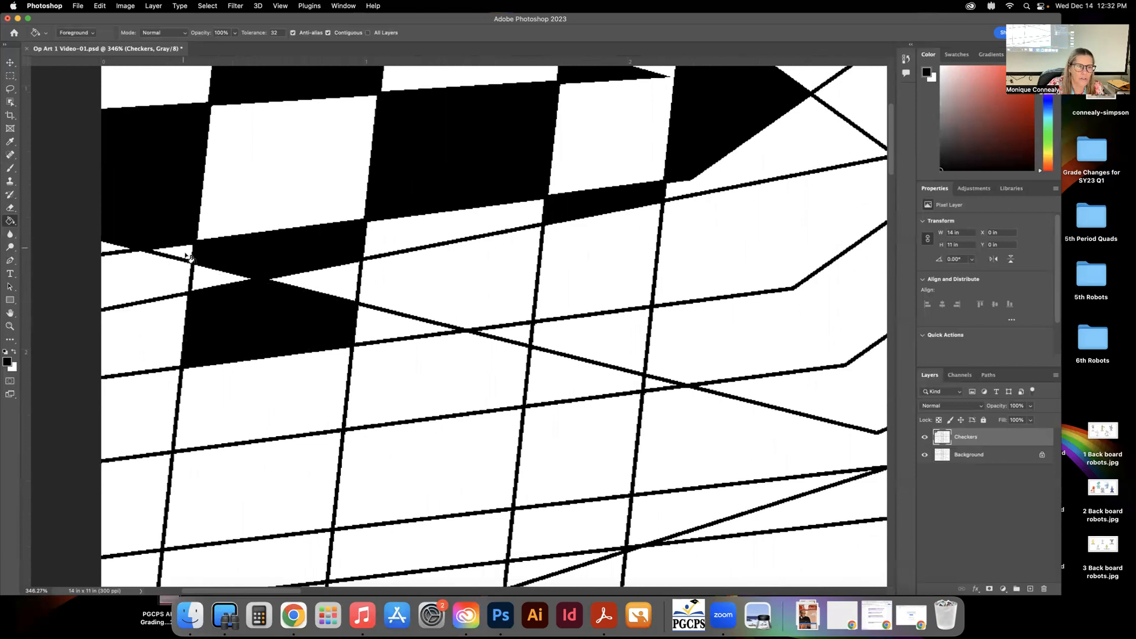
pyautogui.click(148, 279)
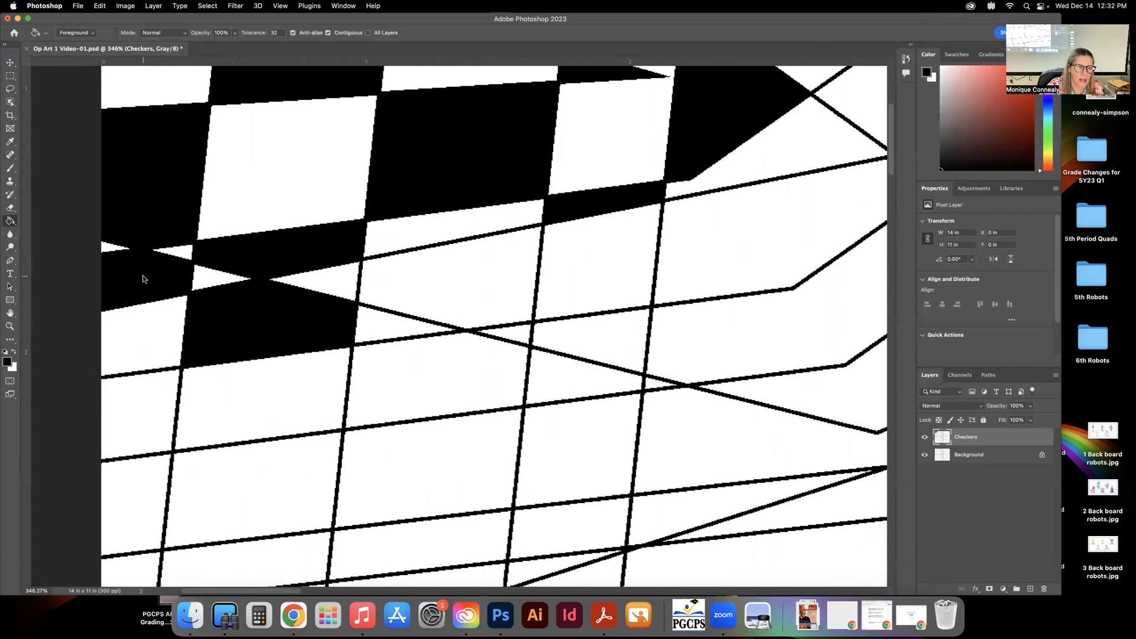
pyautogui.click(148, 411)
pyautogui.click(236, 459)
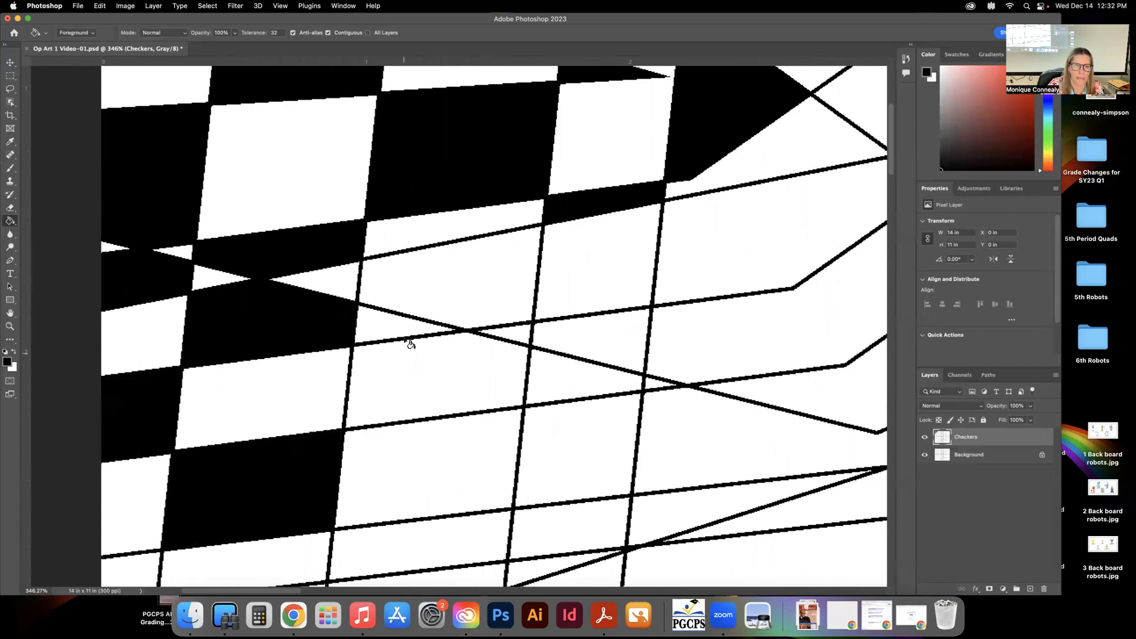
pyautogui.click(398, 371)
pyautogui.click(466, 295)
pyautogui.press('super+space')
pyautogui.moveTo(495, 332); pyautogui.dragTo(439, 332)
pyautogui.moveTo(572, 341); pyautogui.dragTo(352, 255)
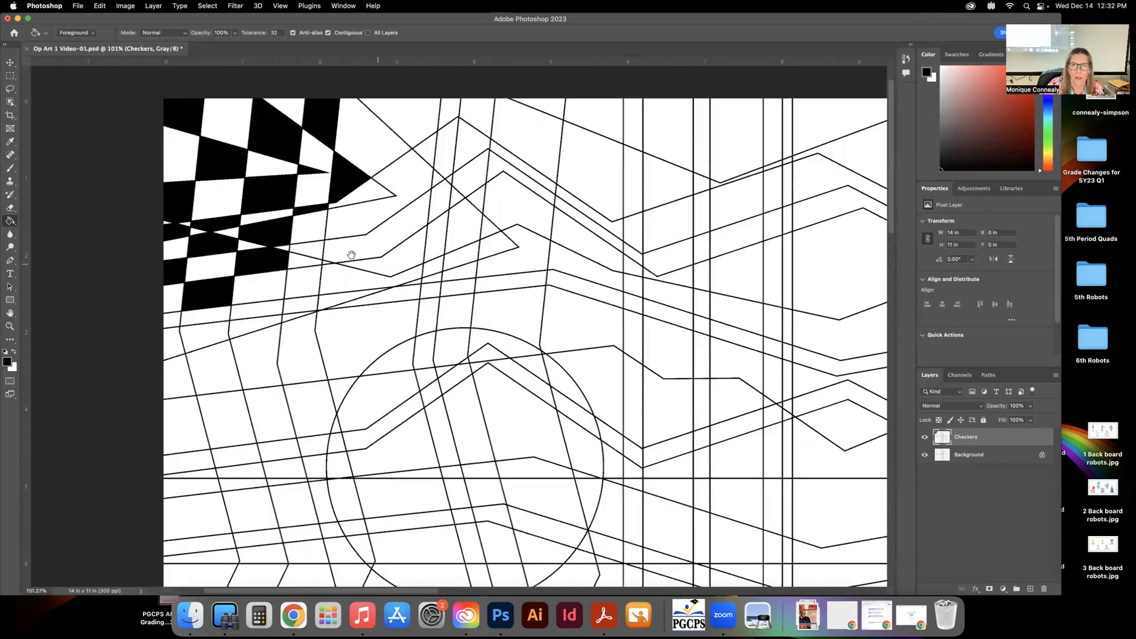
pyautogui.moveTo(590, 372); pyautogui.dragTo(545, 259)
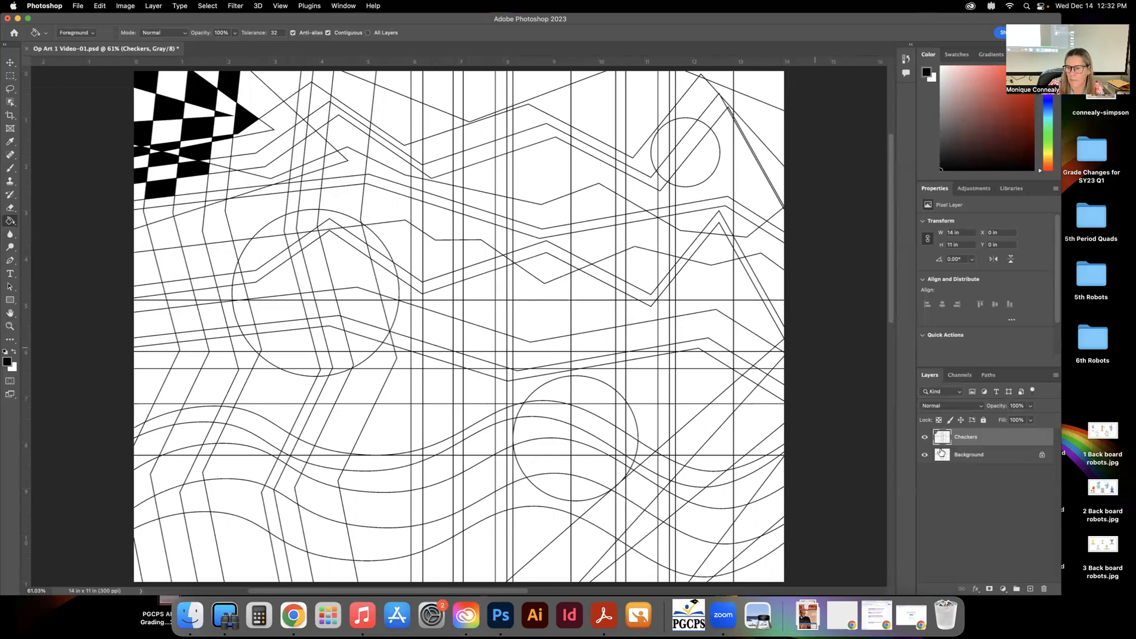
# - Shrink the Photoshop window, center it on the desktop, and capture a screenshot of the window's area
pyautogui.moveTo(1060, 593); pyautogui.dragTo(859, 550)
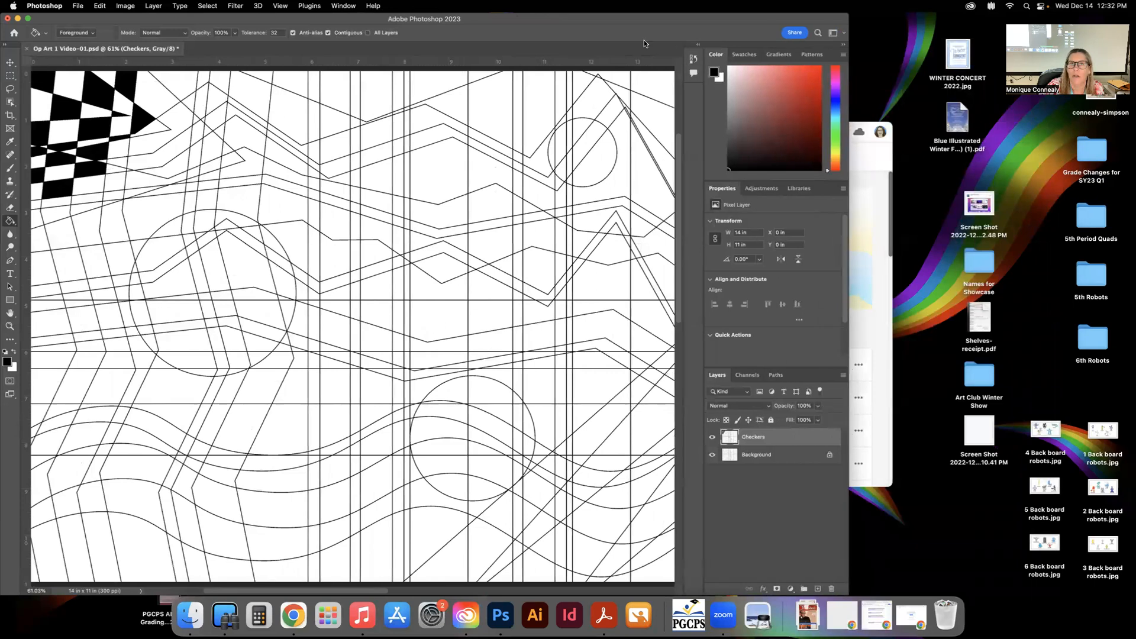
pyautogui.moveTo(614, 19); pyautogui.dragTo(727, 8)
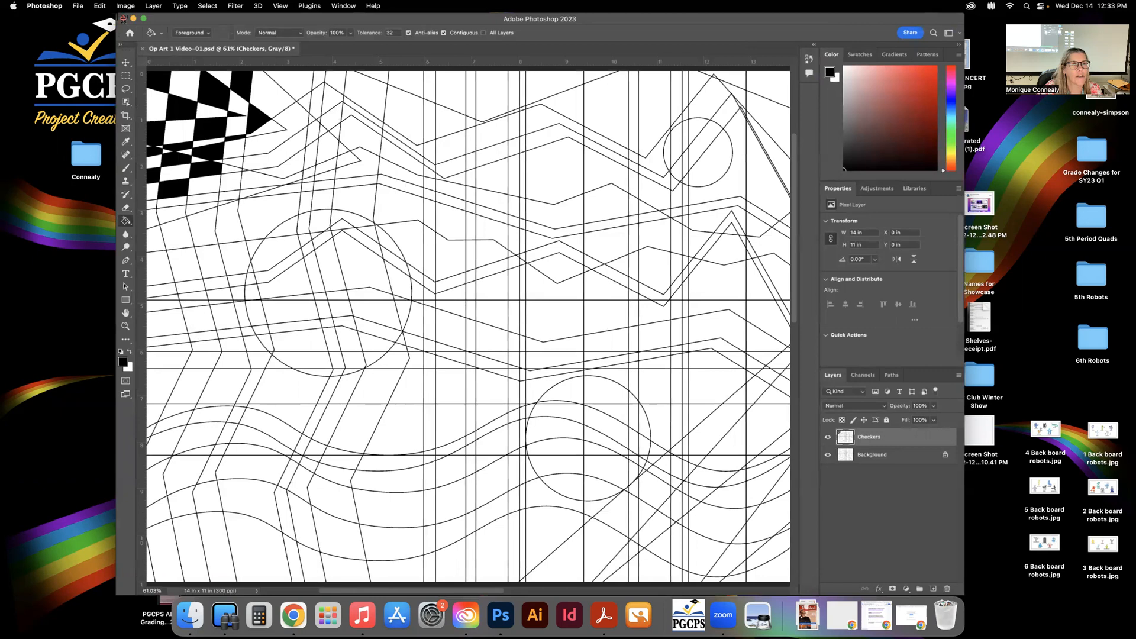
pyautogui.moveTo(119, 13); pyautogui.dragTo(964, 568)
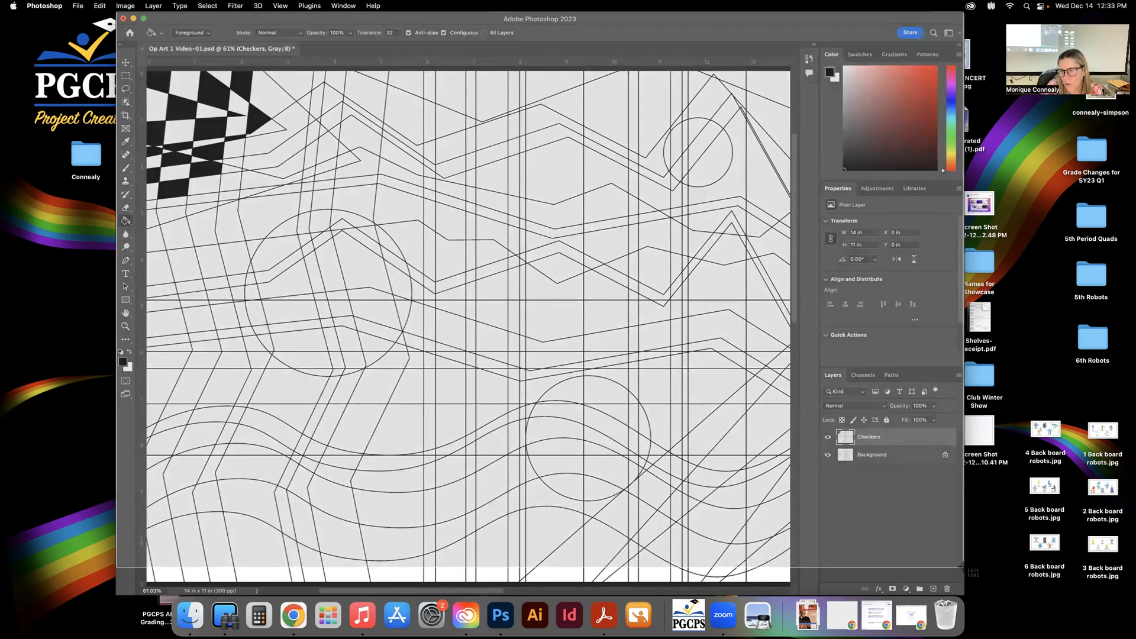
pyautogui.moveTo(963, 567); pyautogui.dragTo(963, 580)
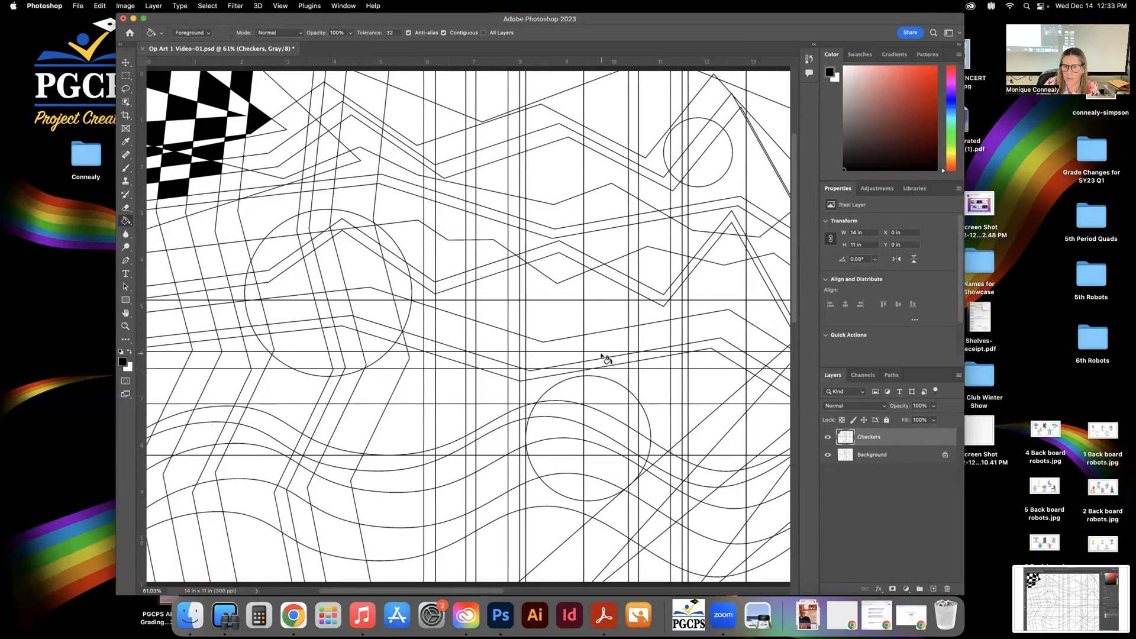
# - Switch to Finder, show the Desktop folder, and select the file Screen Shot 2022-12-14 at 12.33.41 PM
pyautogui.click(190, 616)
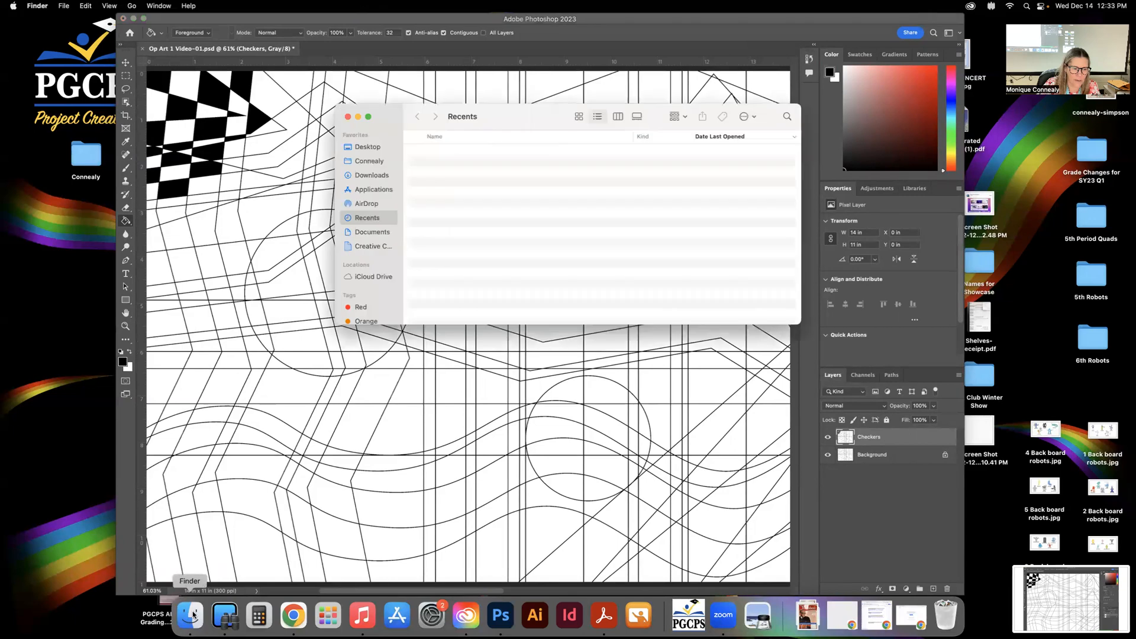
pyautogui.click(371, 146)
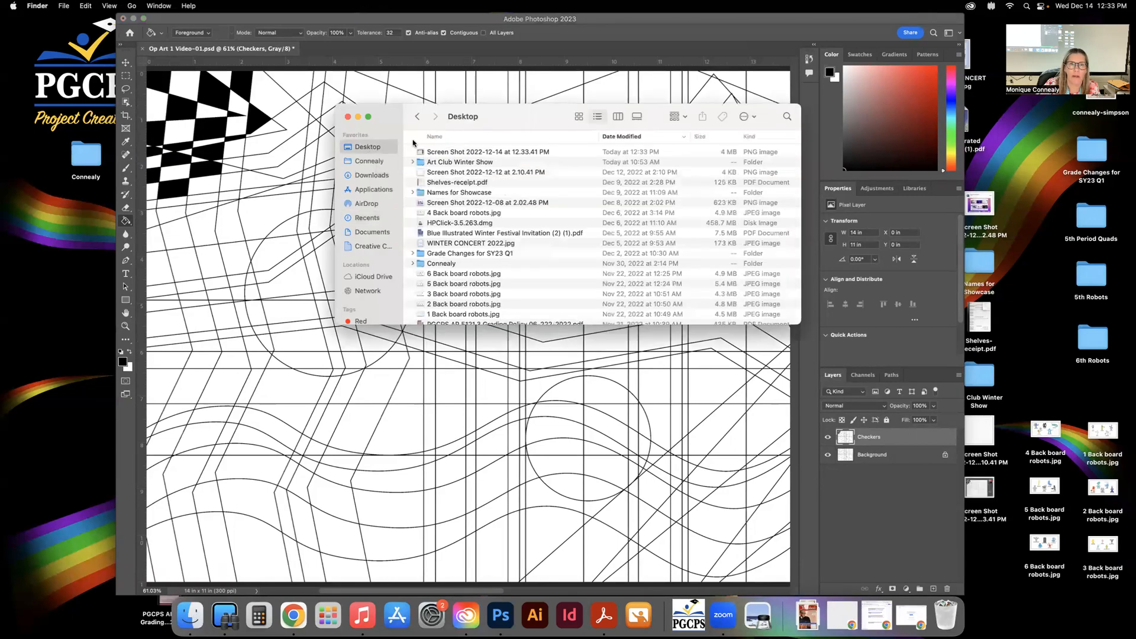
pyautogui.click(510, 151)
pyautogui.moveTo(497, 121); pyautogui.dragTo(730, 166)
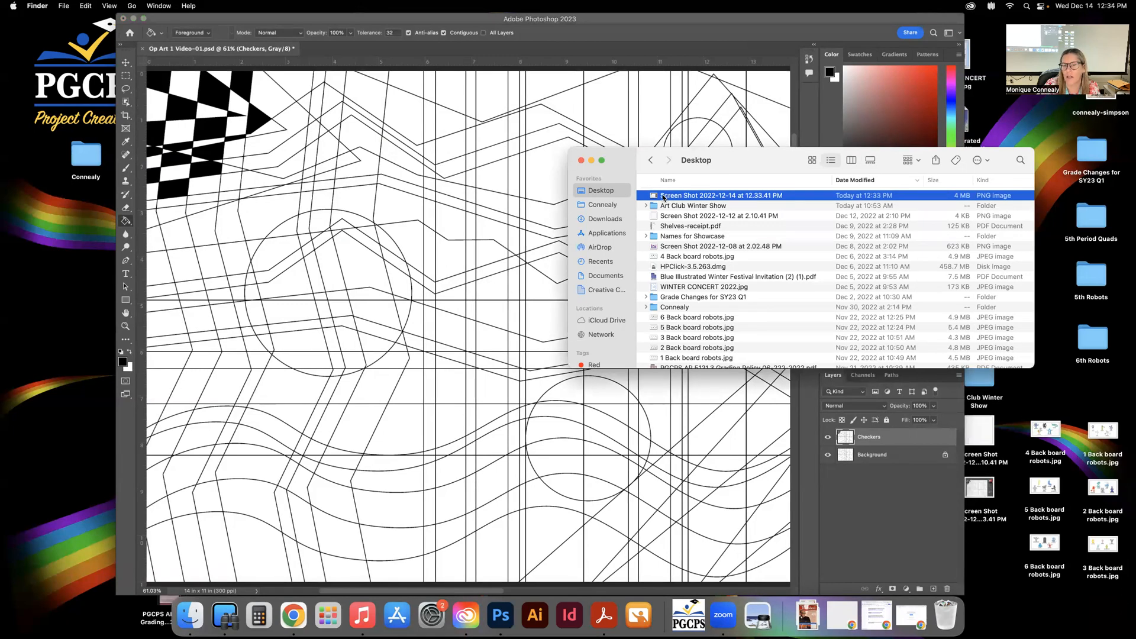
# - Move the selected screenshot file to the Trash and empty the Trash
pyautogui.moveTo(654, 198); pyautogui.dragTo(951, 616)
pyautogui.rightClick(947, 612)
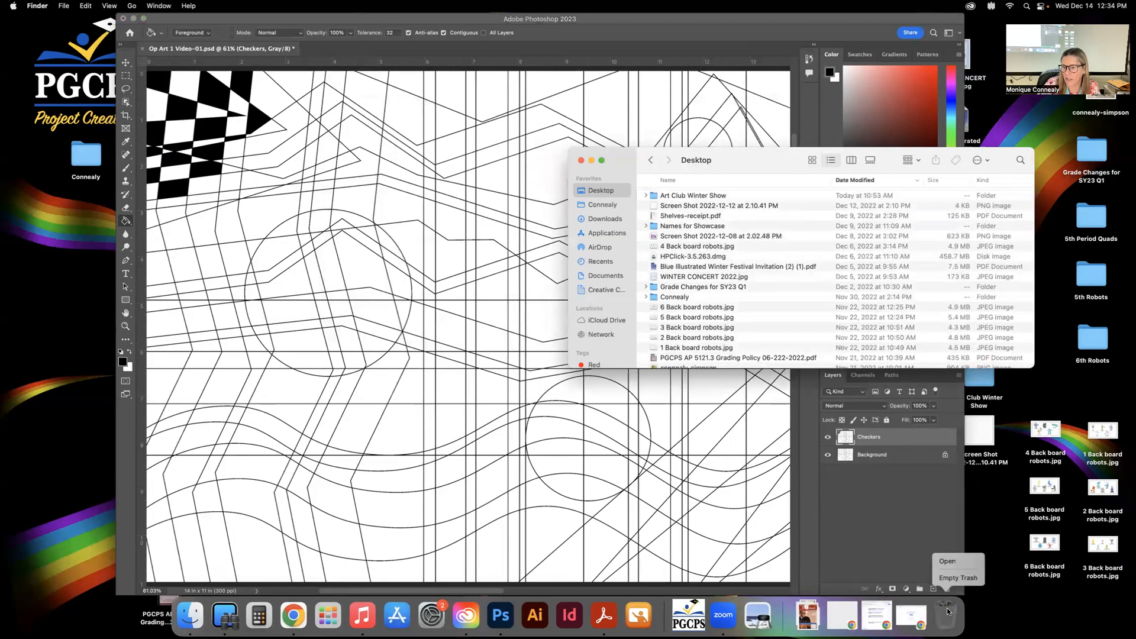
pyautogui.click(948, 577)
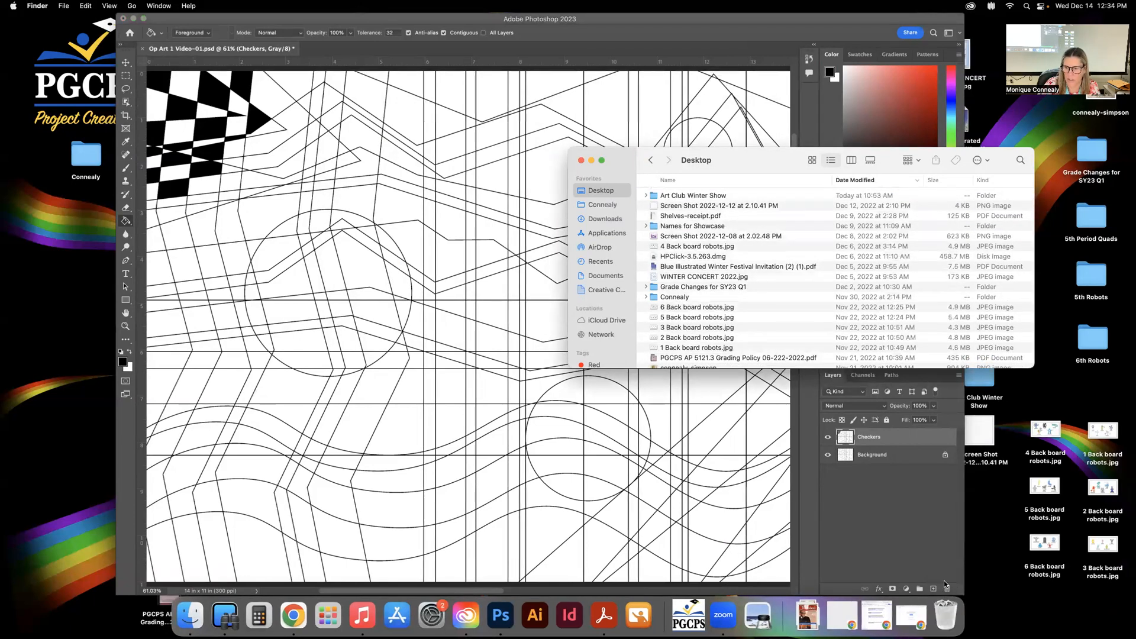
pyautogui.click(598, 232)
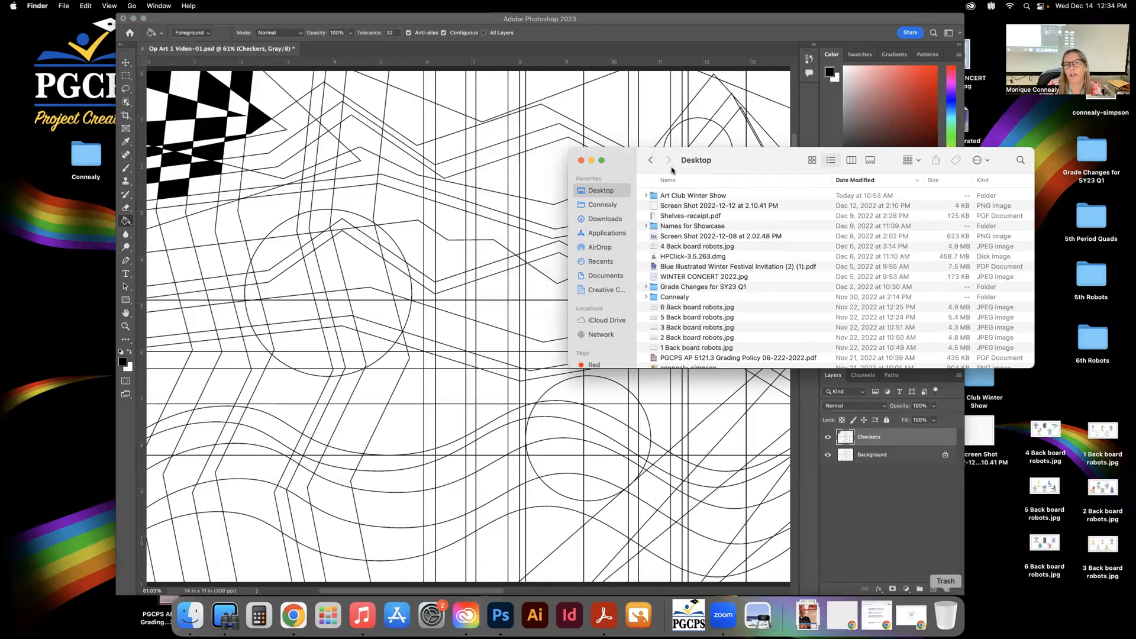
# - Move the Finder window aside to uncover the drawing and switch to Zoom
pyautogui.moveTo(619, 159); pyautogui.dragTo(1034, 228)
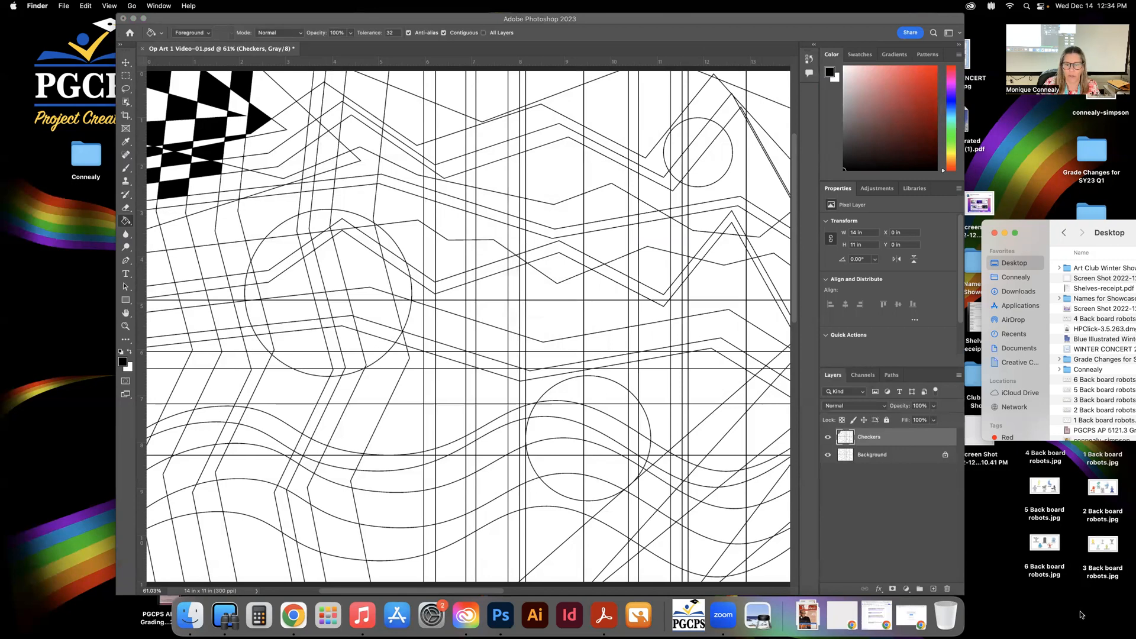
pyautogui.click(725, 617)
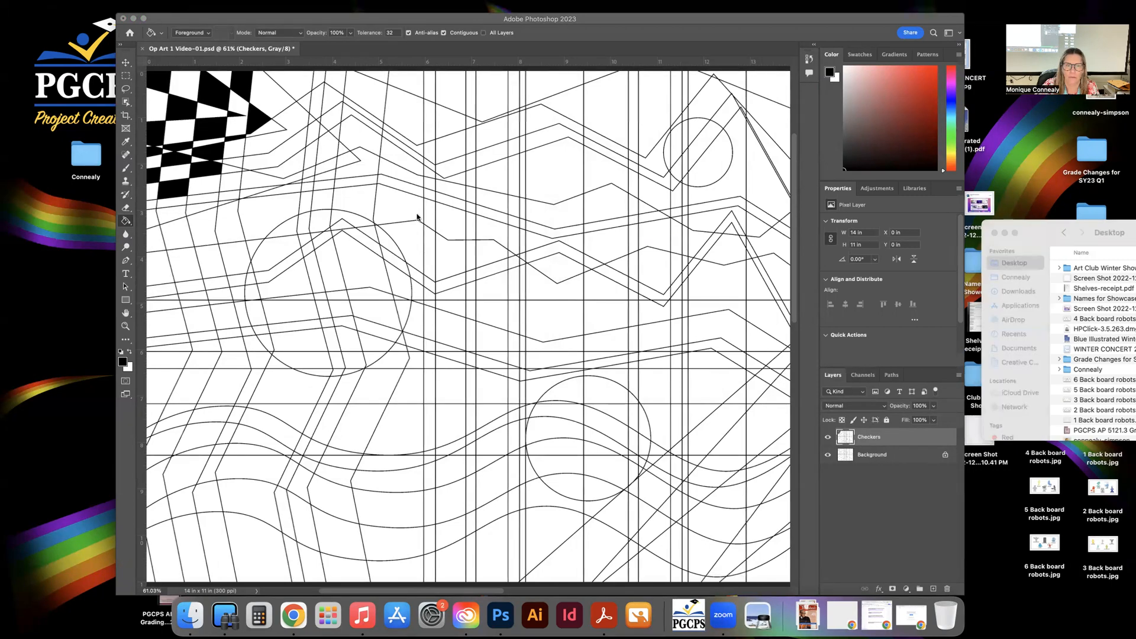